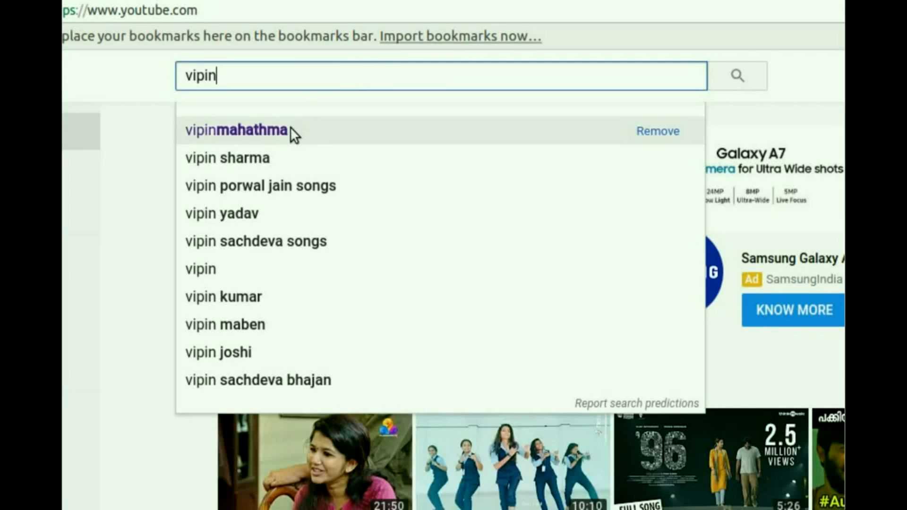
left_click(242, 272)
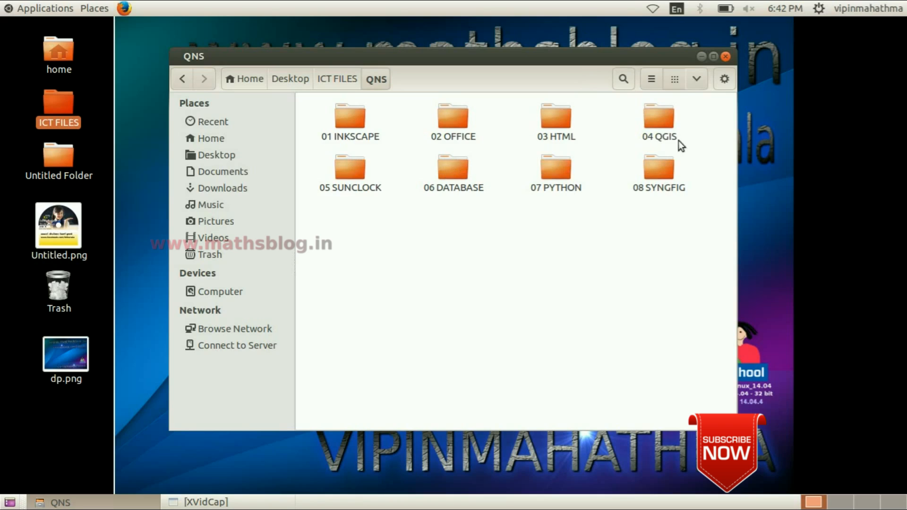
left_click(701, 56)
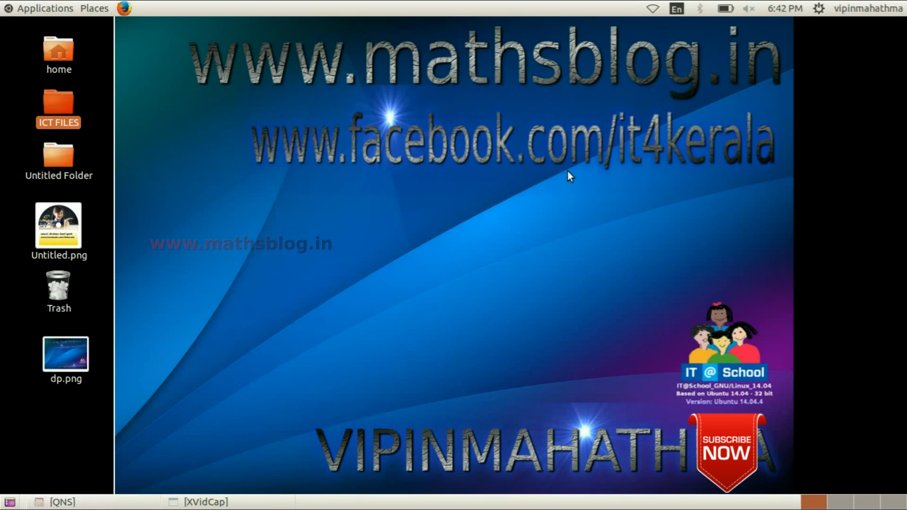
left_click(97, 505)
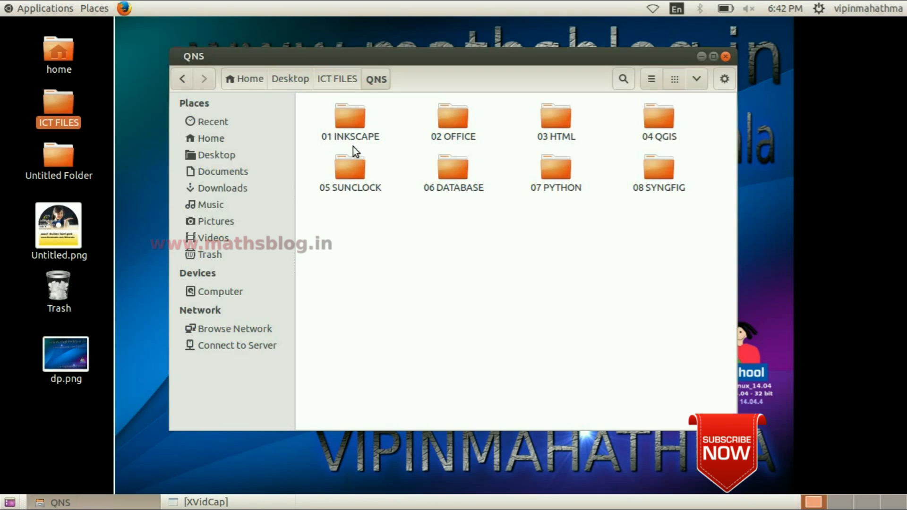
Open the question image 1.png from the 01 INKSCAPE folder
double_click(353, 118)
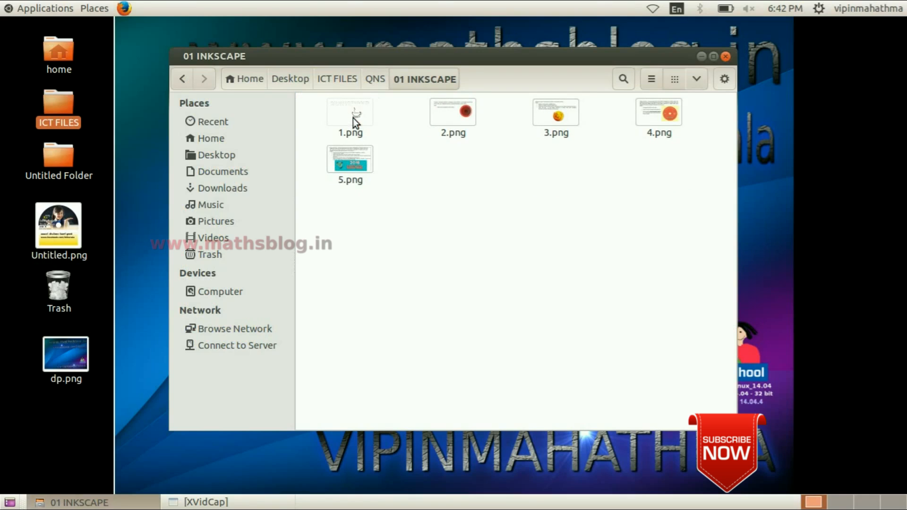
double_click(357, 114)
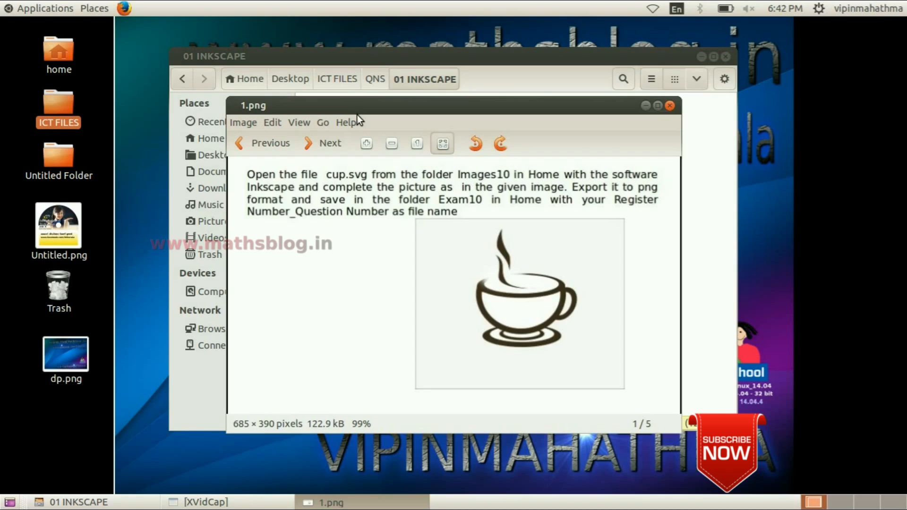
Locate cup.svg in the Images10 folder in Home and check which programs can open it
key("ctrl+alt+d")
double_click(56, 55)
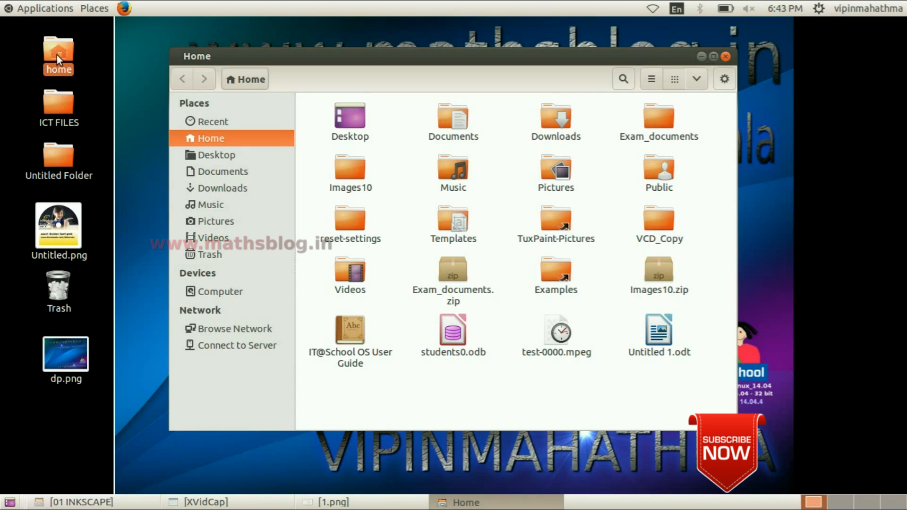
left_click(657, 116)
double_click(356, 171)
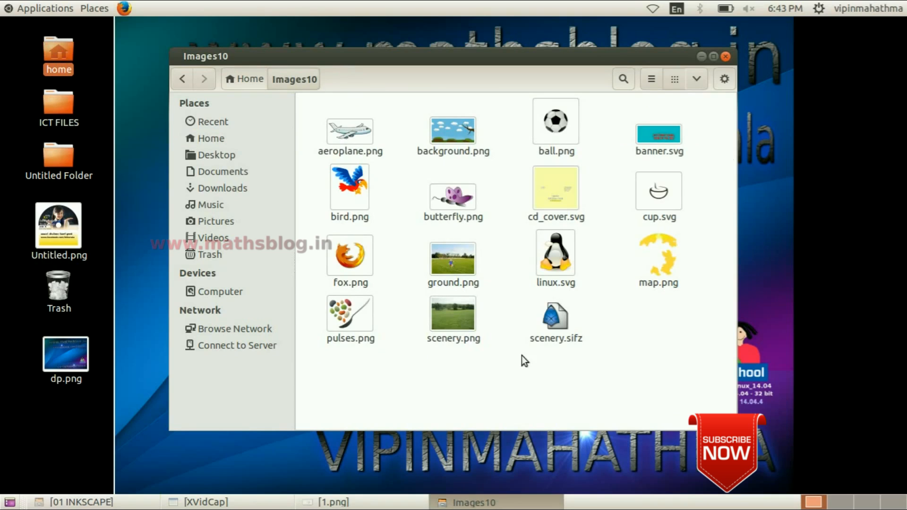
left_click(658, 202)
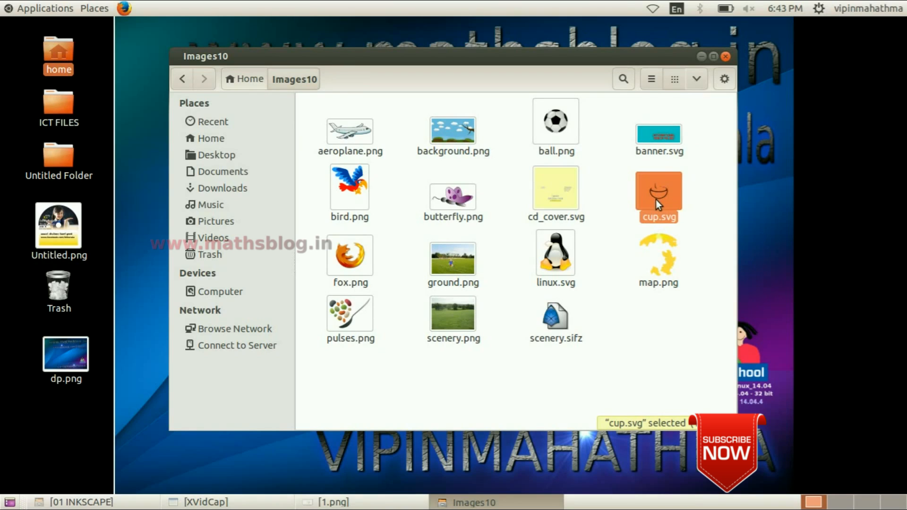
right_click(656, 200)
mouse_move(684, 228)
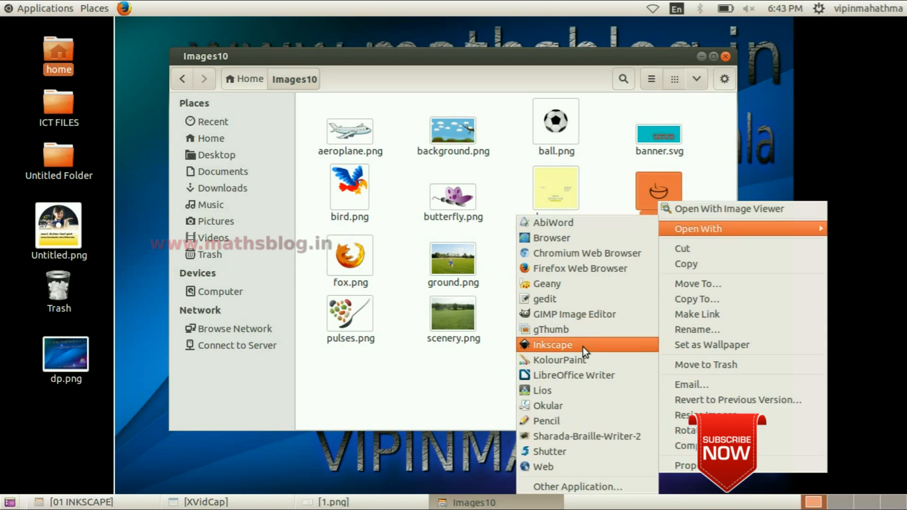
left_click(673, 57)
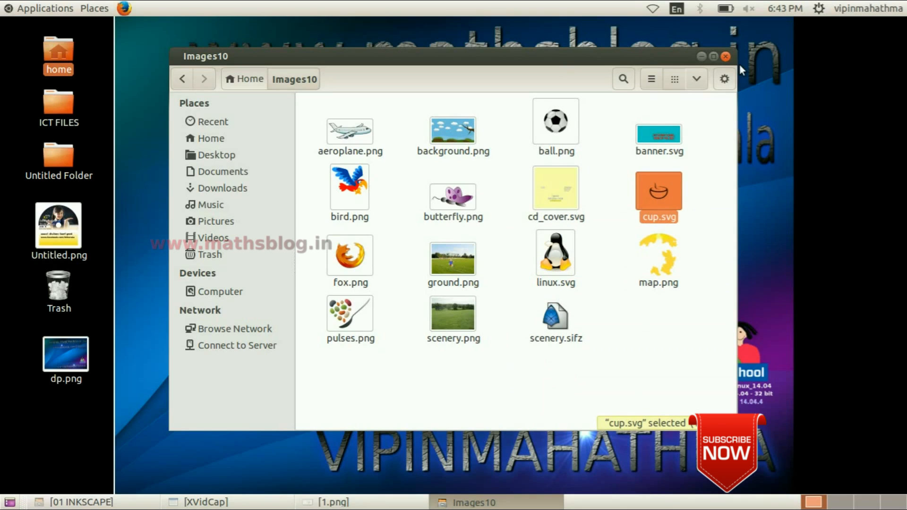
left_click(704, 57)
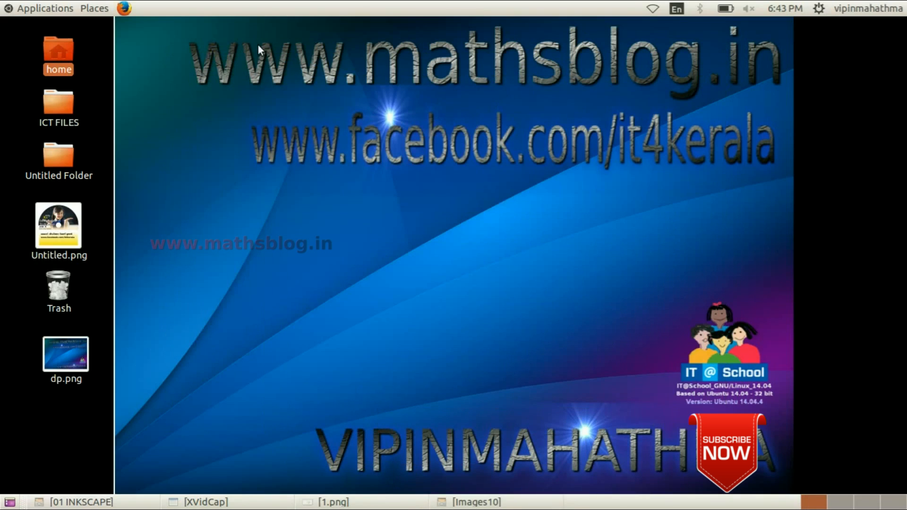
Launch the Inkscape vector graphics editor
left_click(32, 8)
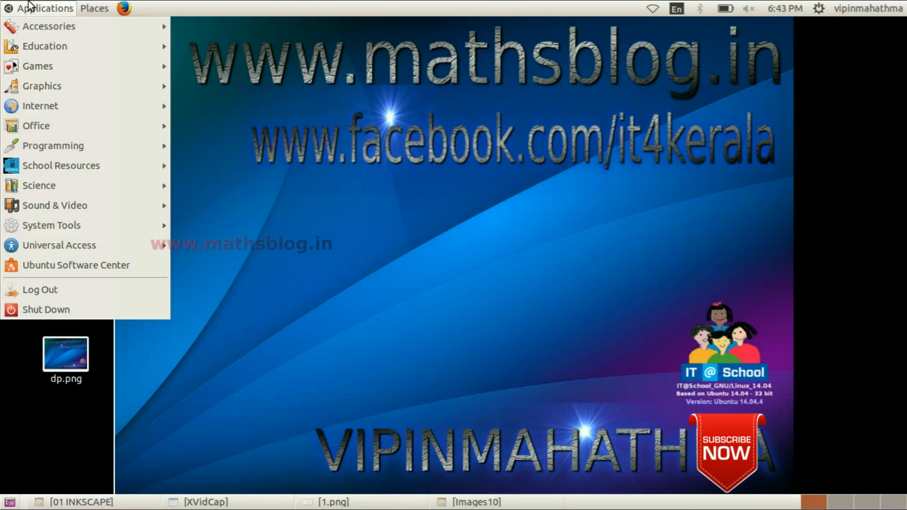
mouse_move(65, 87)
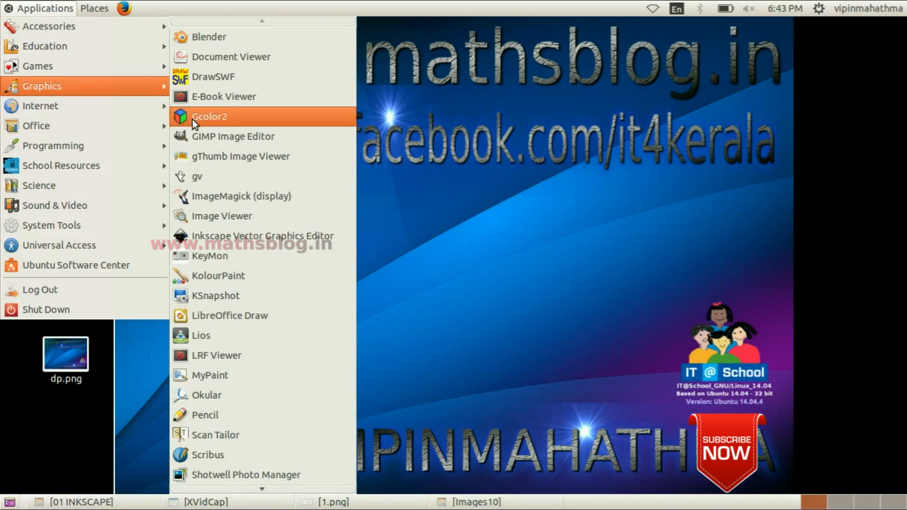
left_click(249, 235)
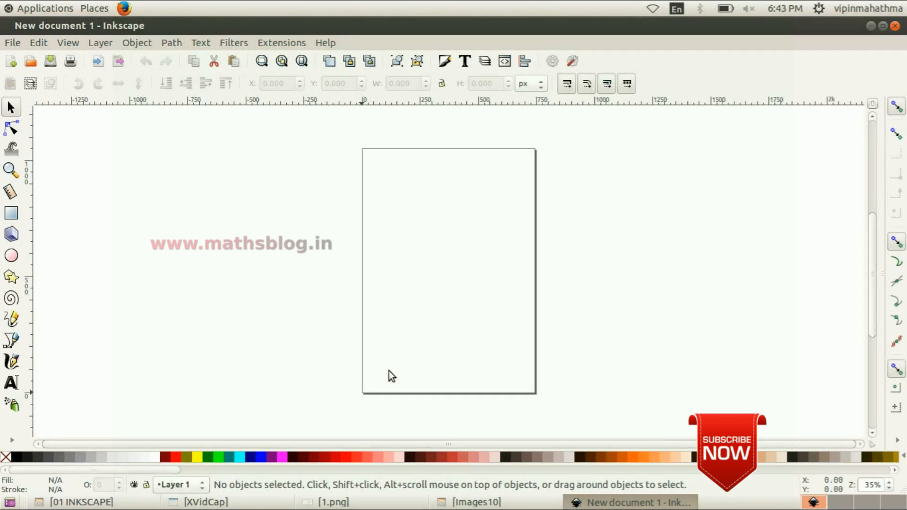
Open cup.svg from the Images10 folder in the home directory
left_click(18, 41)
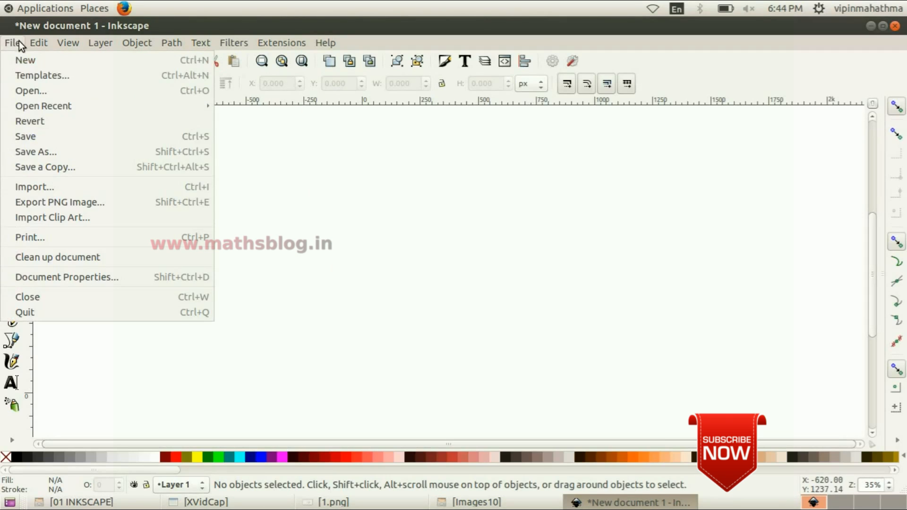
left_click(58, 89)
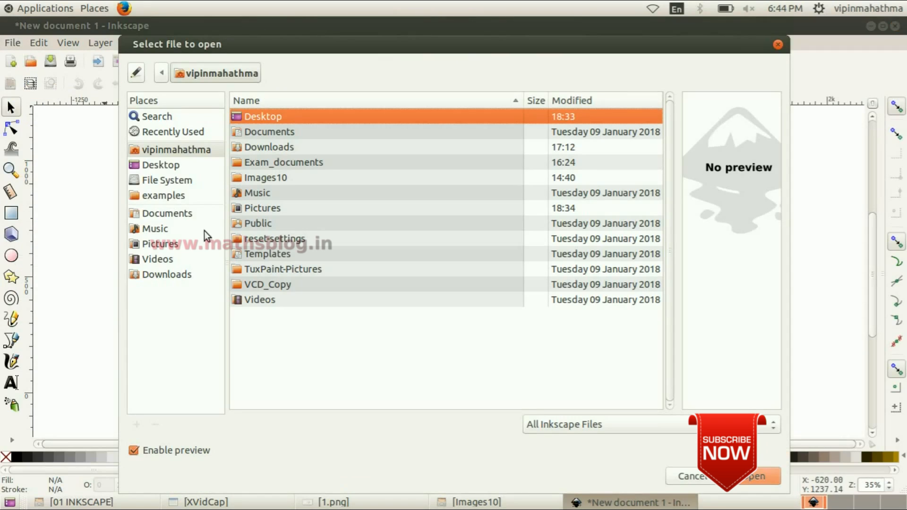
double_click(284, 179)
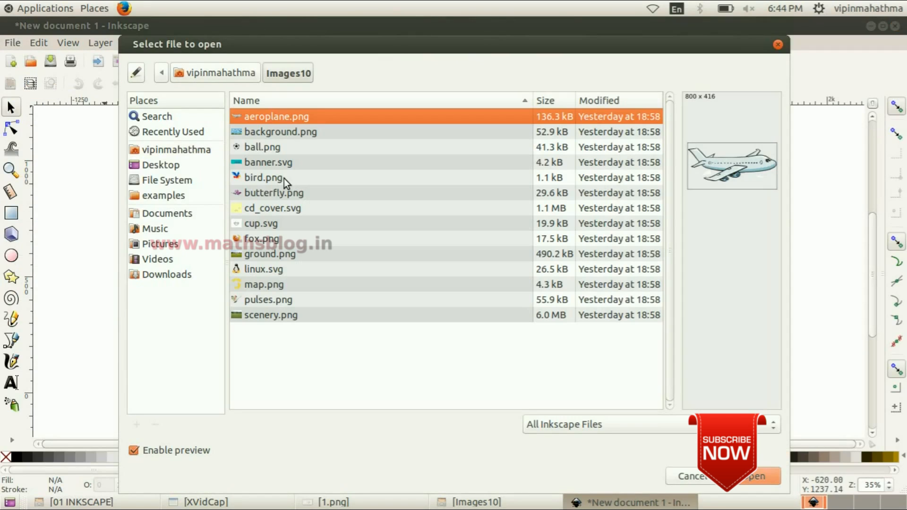
left_click(288, 224)
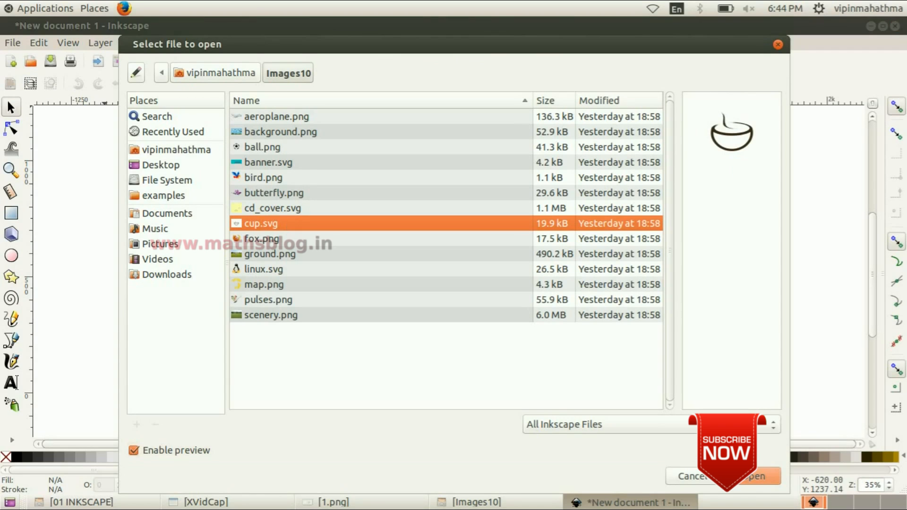
left_click(763, 478)
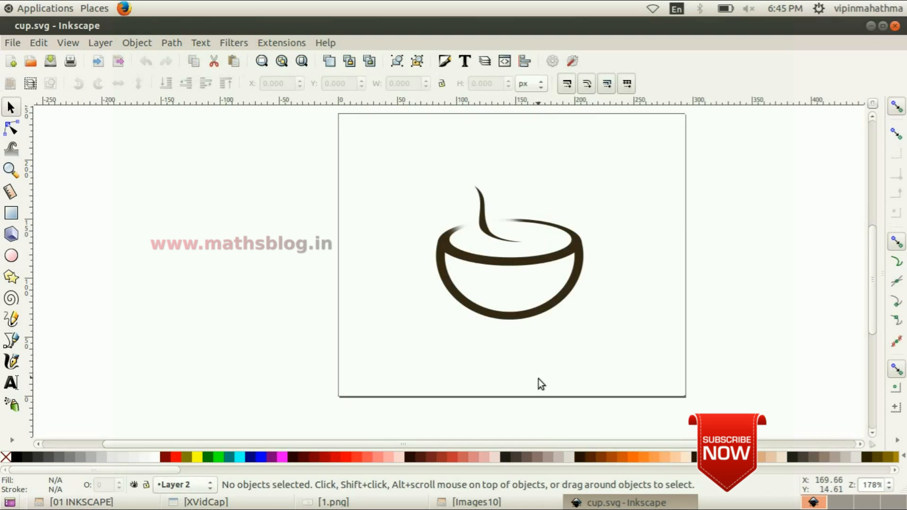
Following the reference image 1.png, draw a second steam wisp about 20 × 46 px above the cup with a calligraphic stroke of width 12
left_click(330, 504)
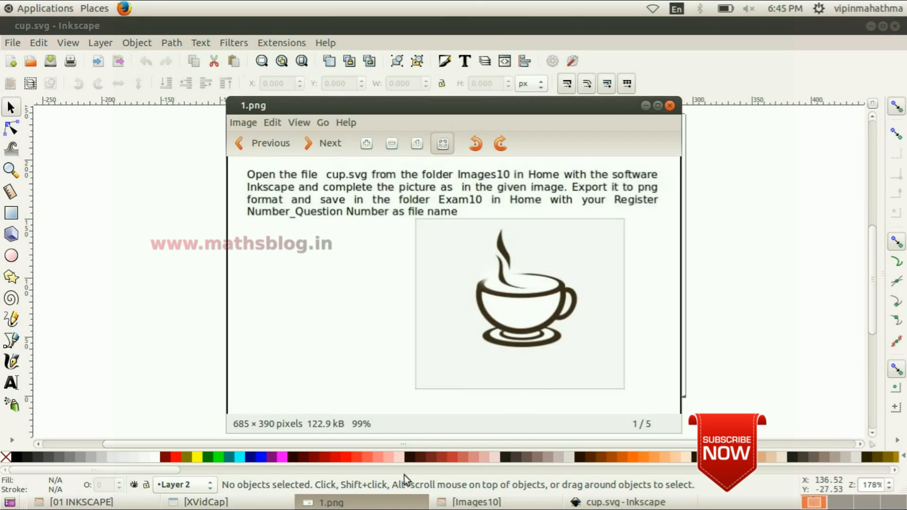
left_click_drag(519, 99, 205, 76)
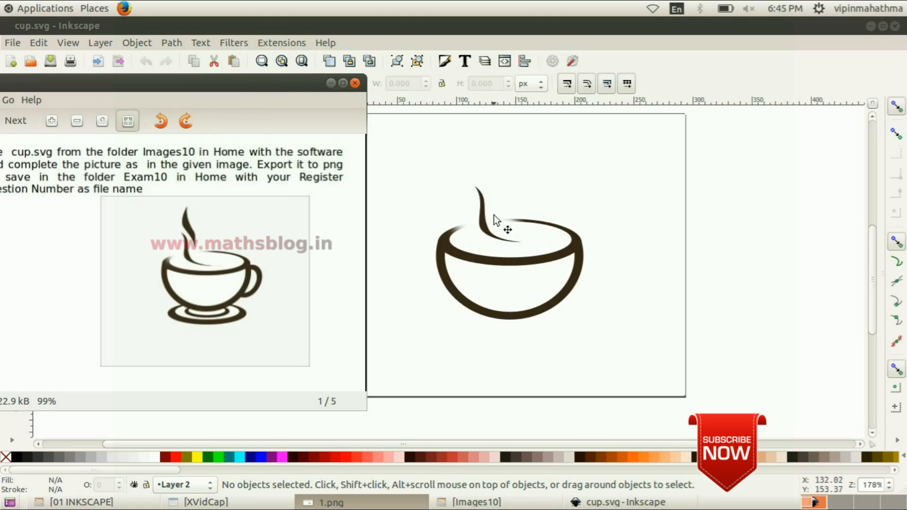
left_click(330, 83)
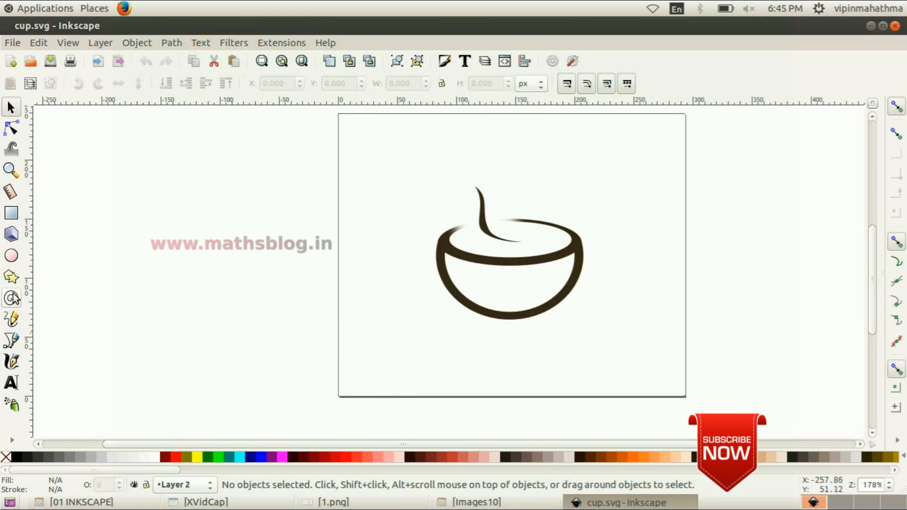
left_click(12, 362)
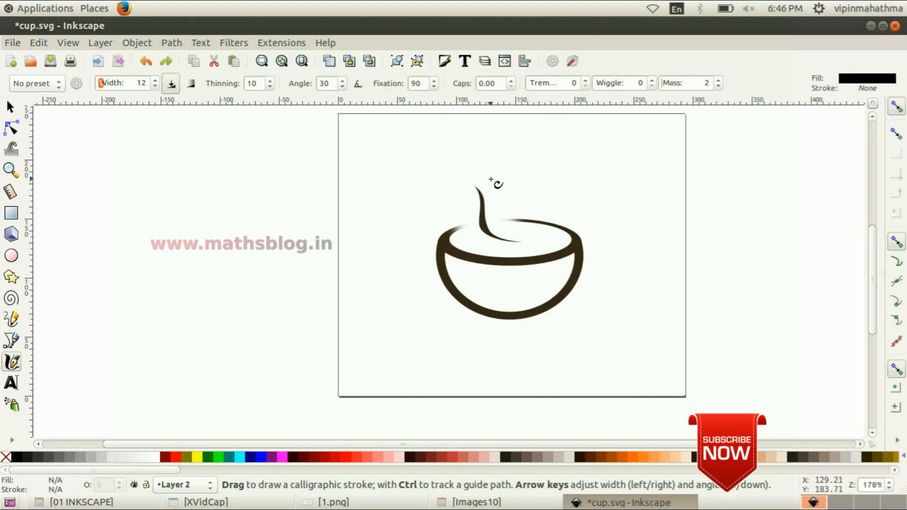
left_click_drag(491, 181, 510, 231)
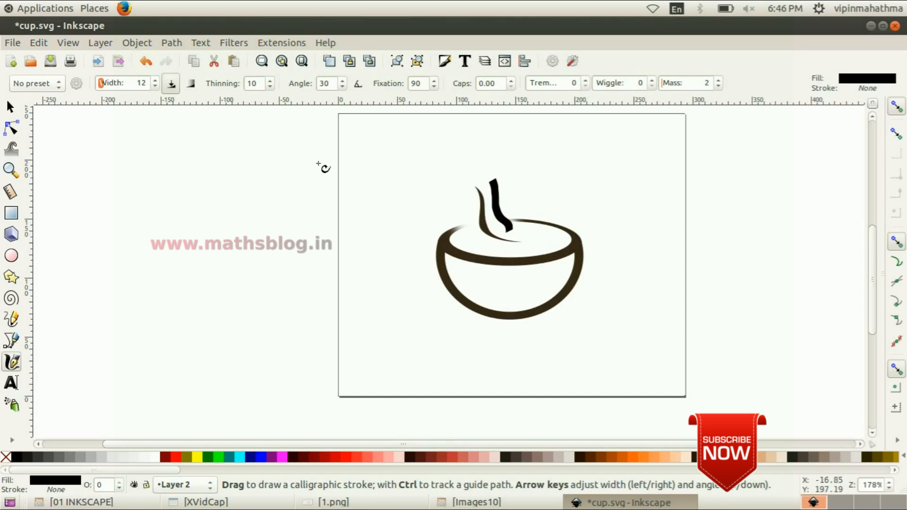
Set the blur of the new steam stroke to 10% in its fill and stroke settings, and deselect it
left_click(137, 43)
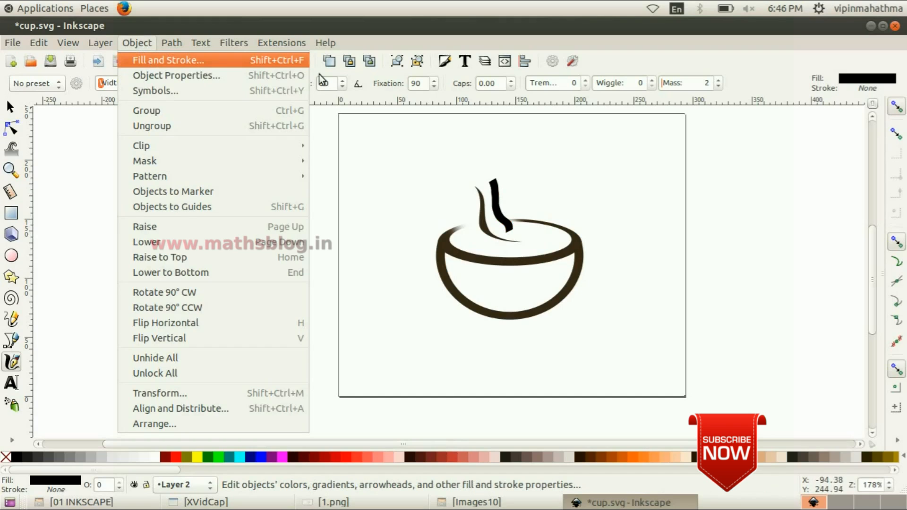
key("Return")
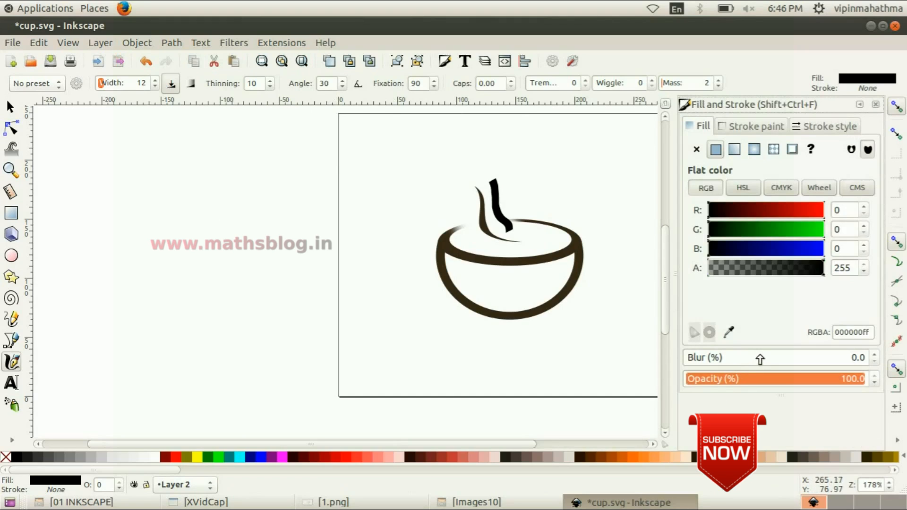
left_click(10, 107)
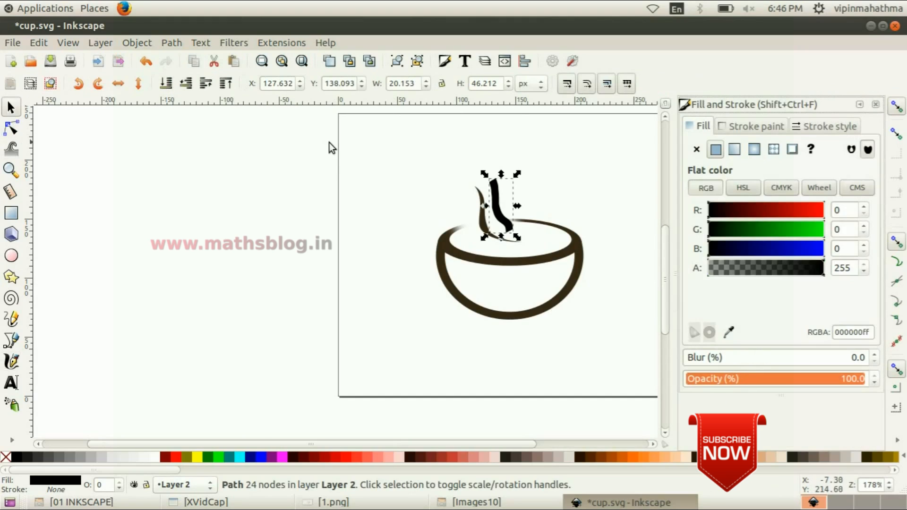
left_click(873, 354)
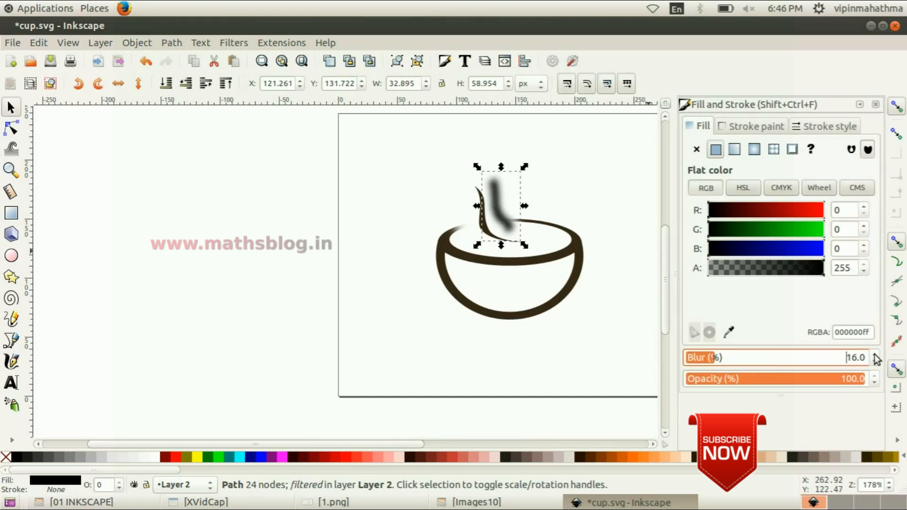
left_click(874, 362)
left_click(874, 362)
left_click(875, 362)
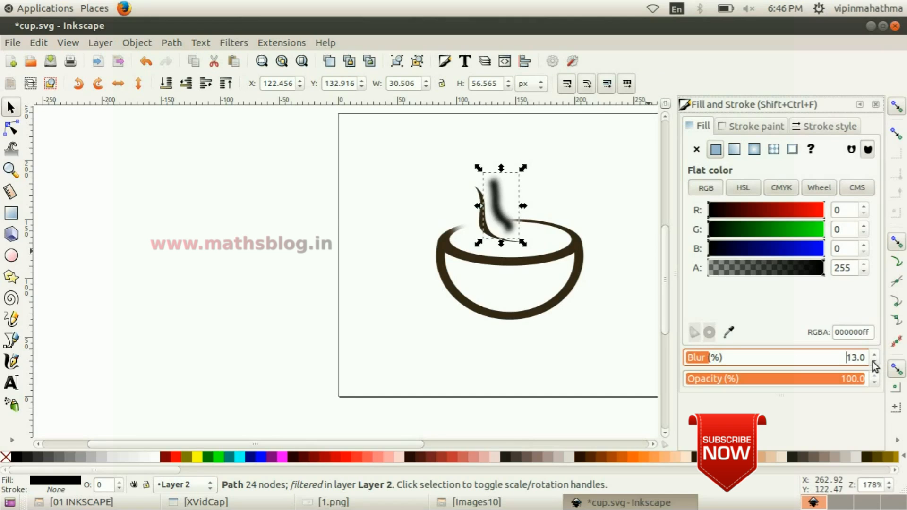
left_click(874, 362)
left_click(874, 362)
left_click(875, 361)
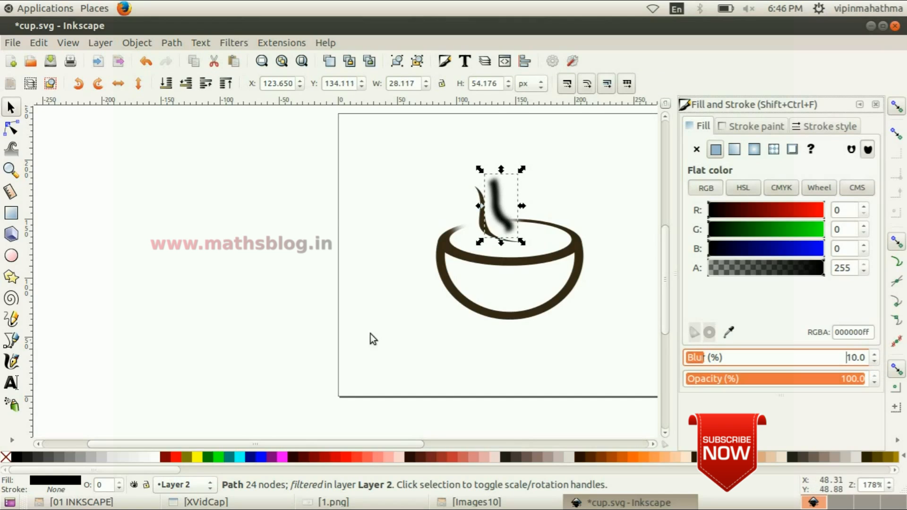
left_click(277, 314)
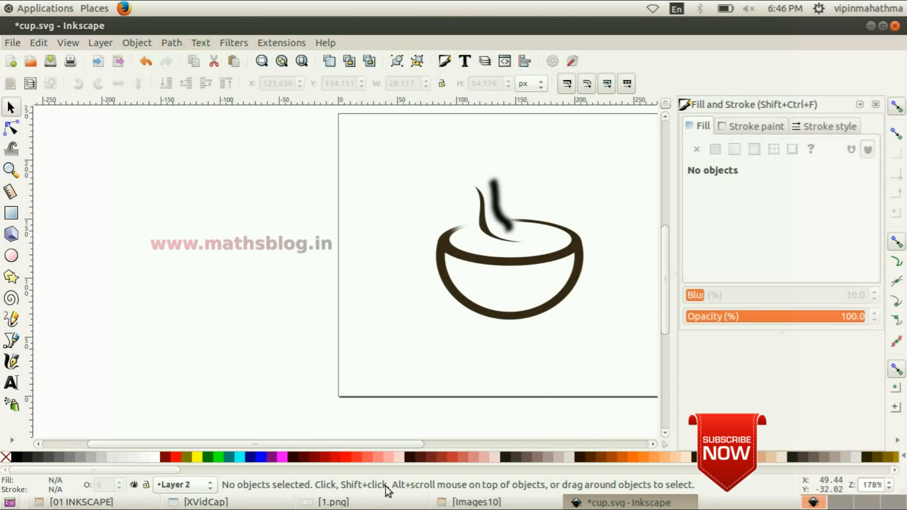
Check the reference image again and draw a wide ellipse in the empty area left of the page
left_click(340, 502)
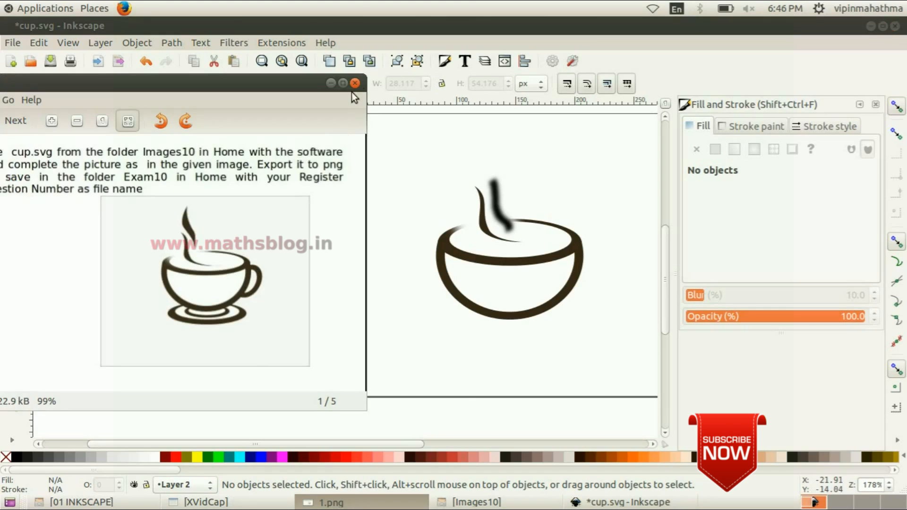
left_click(330, 83)
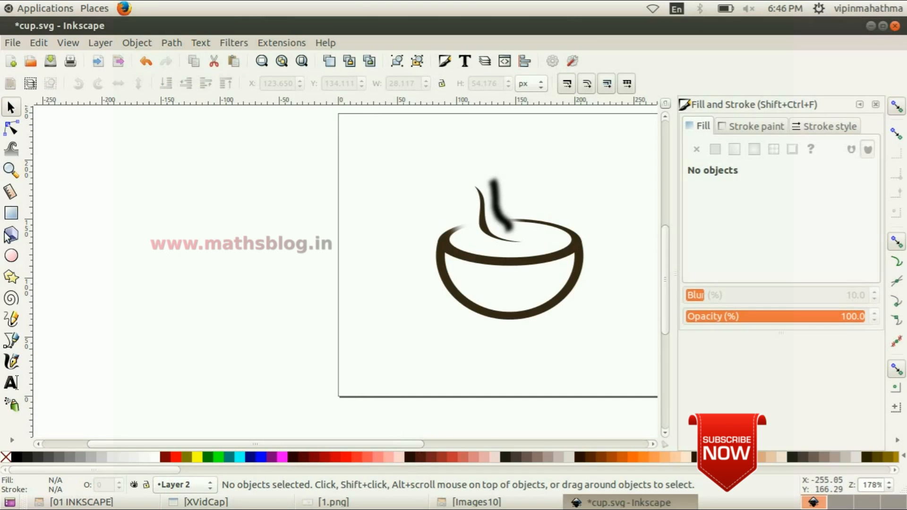
left_click(12, 257)
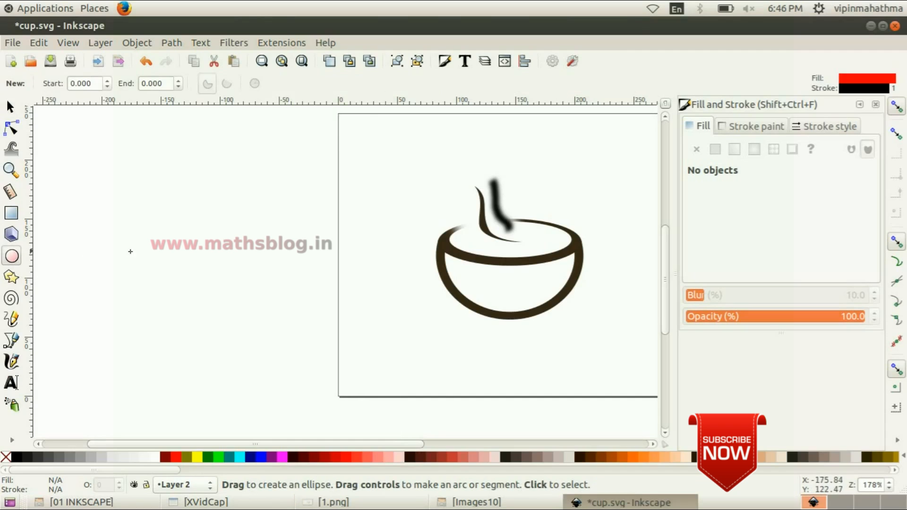
left_click_drag(222, 202, 298, 252)
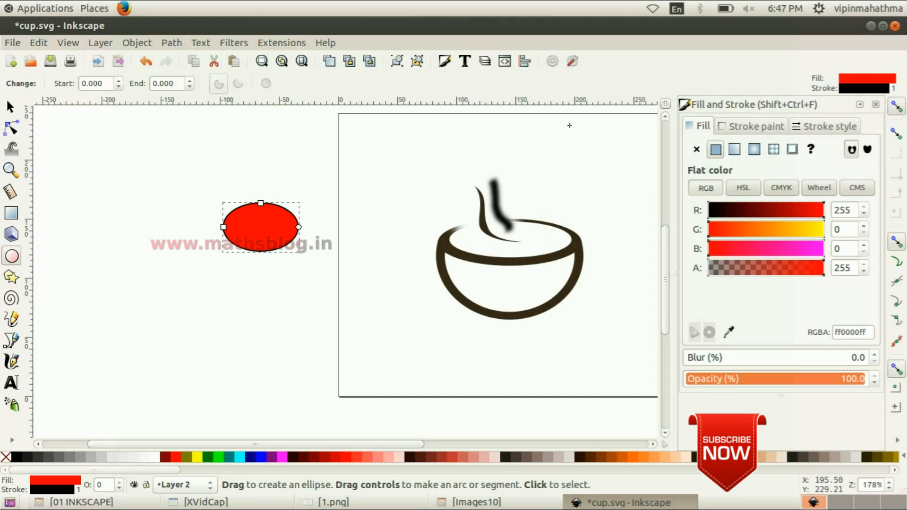
Remove the fill of the ellipse left of the page and set its stroke width to 5 px
left_click(696, 149)
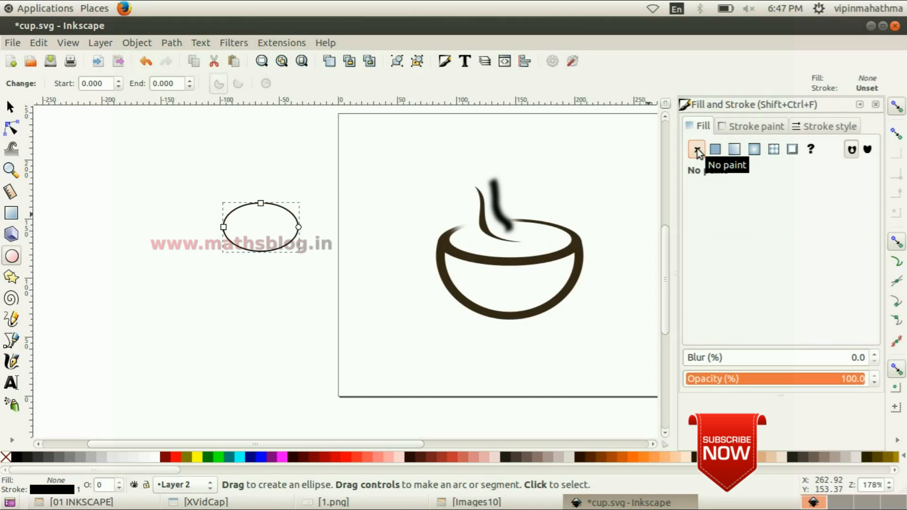
left_click(766, 127)
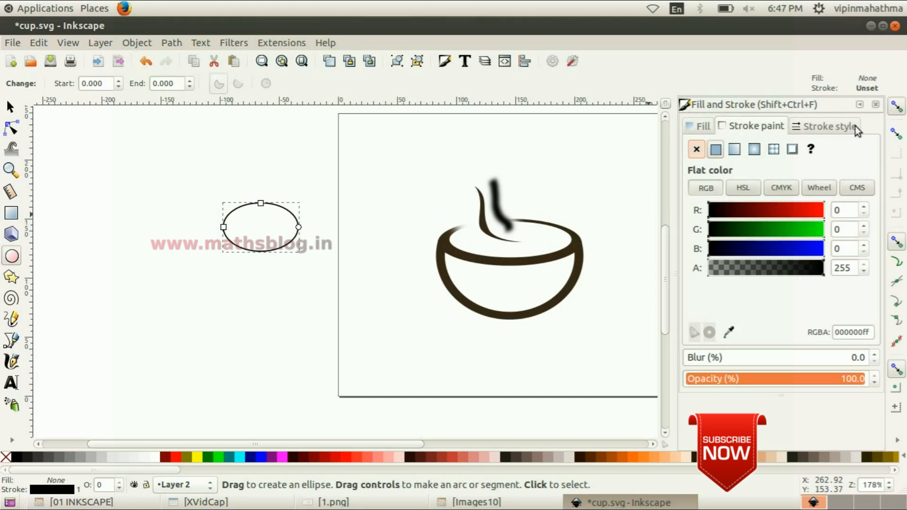
left_click(837, 127)
left_click(792, 149)
left_click_drag(777, 149, 743, 142)
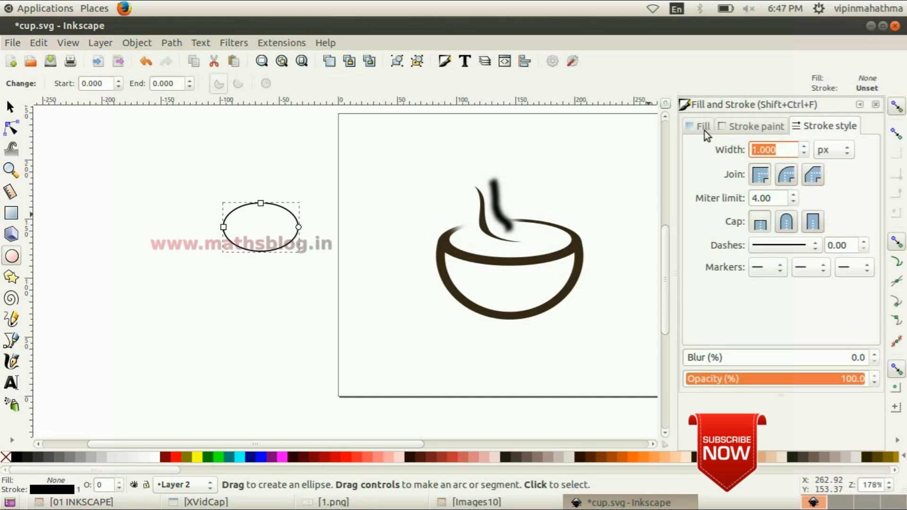
type("10")
key("Return")
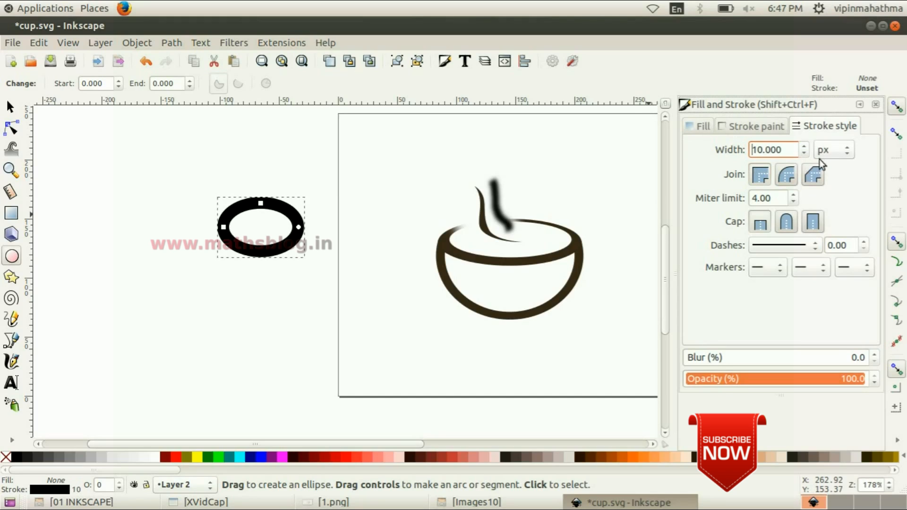
left_click_drag(791, 150, 713, 140)
type("5")
key("Return")
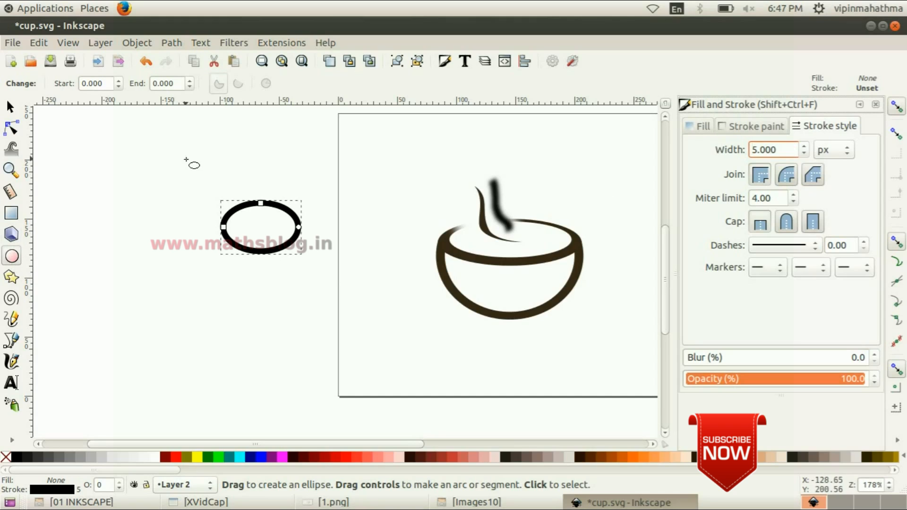
left_click_drag(206, 191, 260, 275)
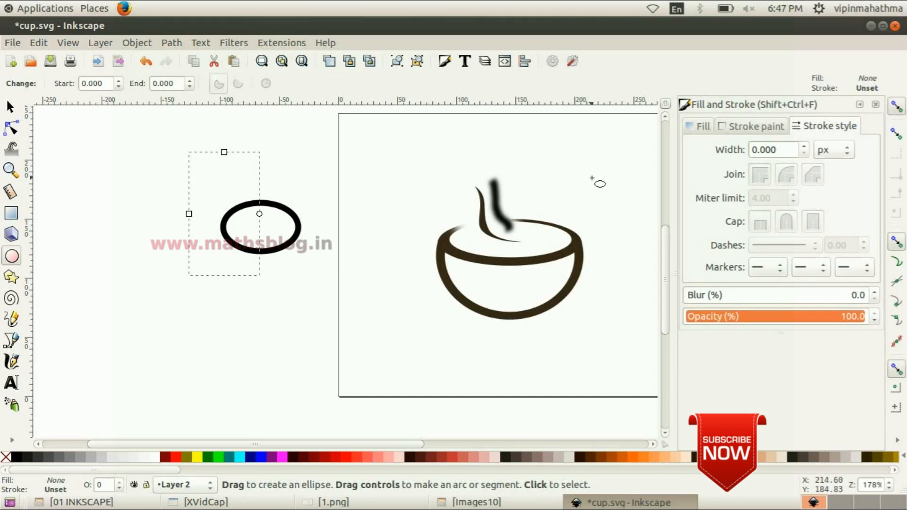
left_click(702, 127)
left_click(715, 149)
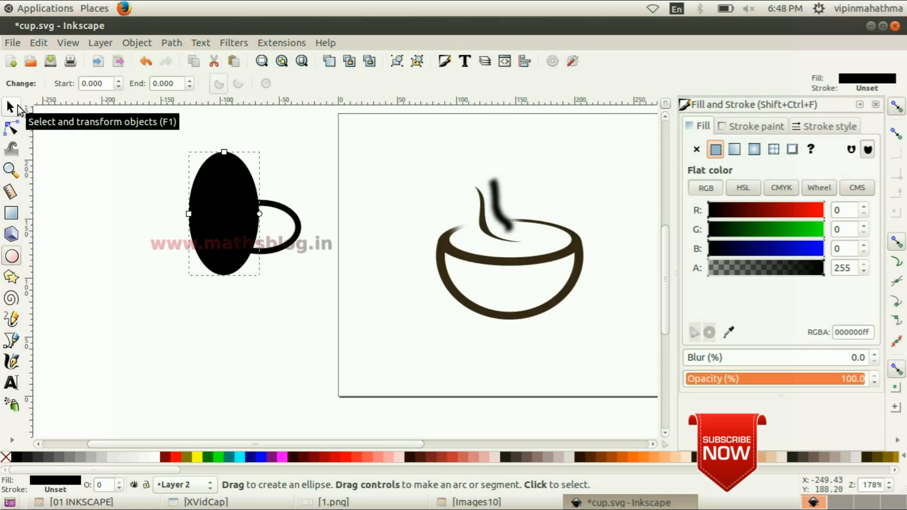
left_click(10, 107)
key("Delete")
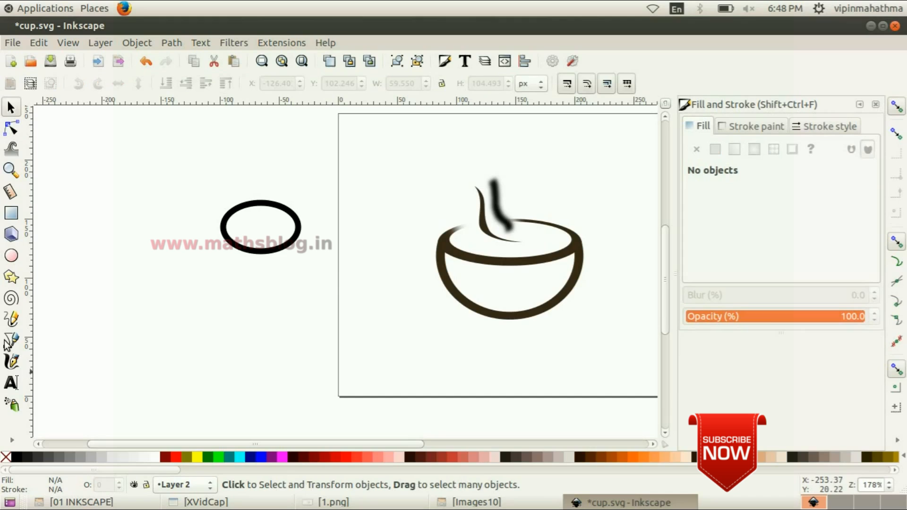
Duplicate the outlined ellipse left of the page
left_click(39, 42)
mouse_move(91, 192)
left_click(100, 226)
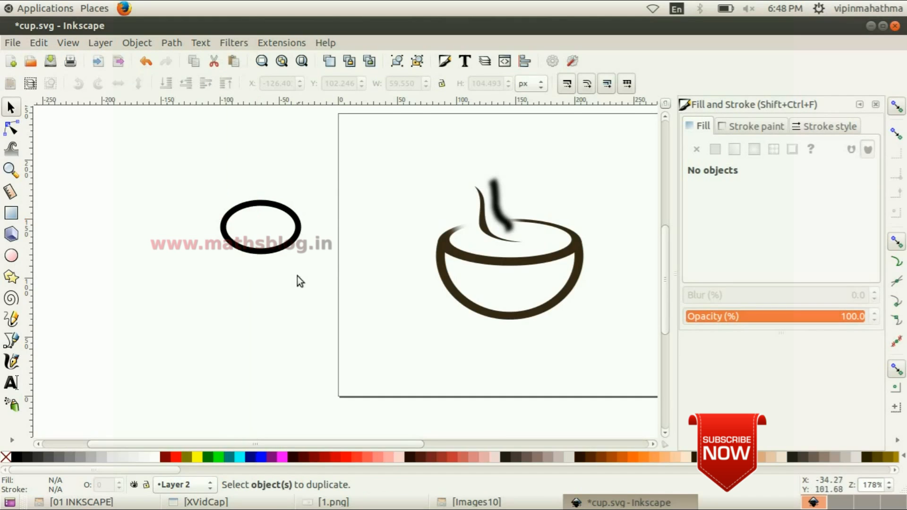
left_click(278, 208)
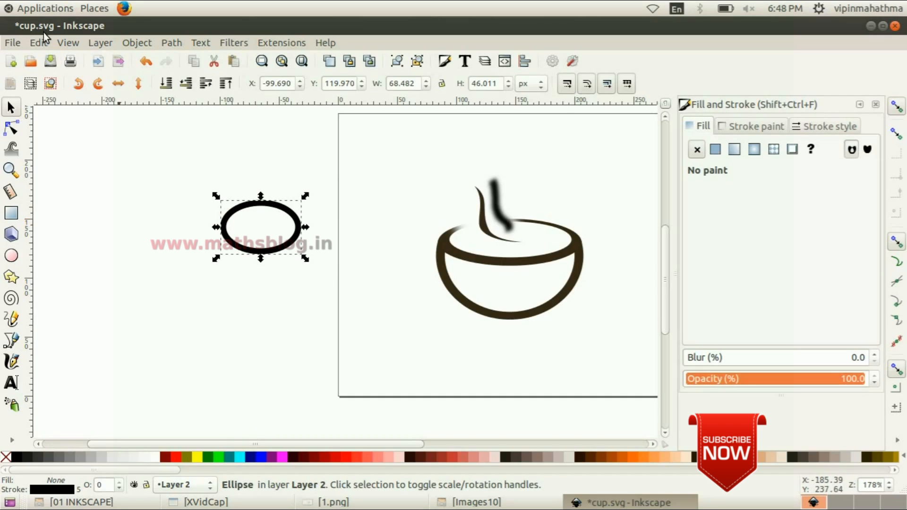
left_click(43, 47)
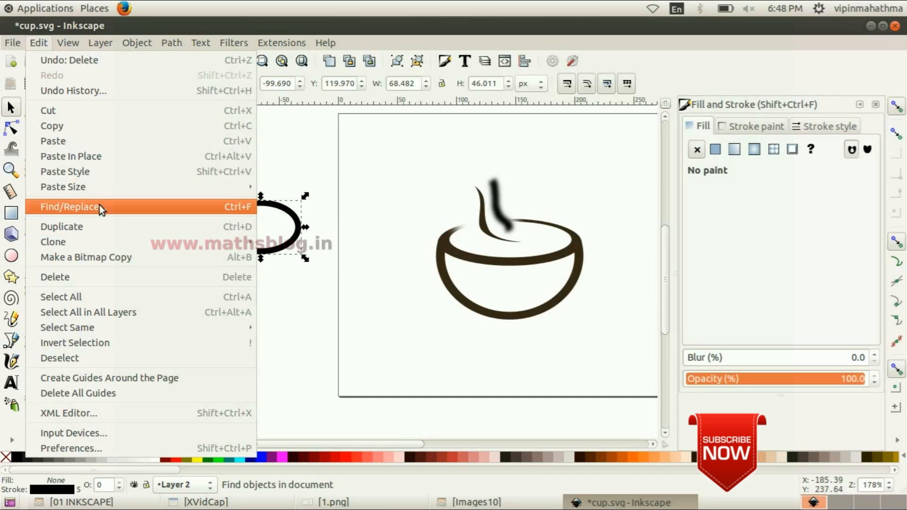
left_click(99, 228)
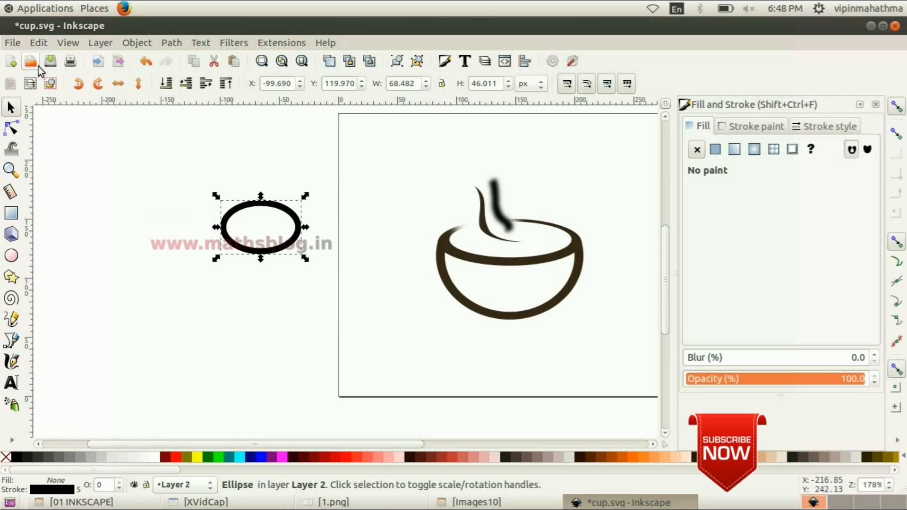
Move the duplicate up and left so it overlaps the original, and stretch it vertically to about 68 × 80 px
left_click_drag(259, 202, 233, 175)
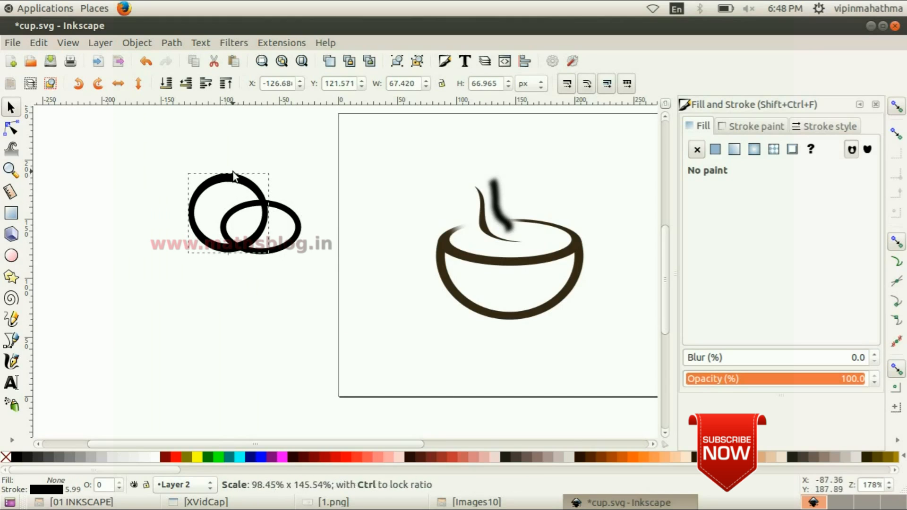
left_click_drag(228, 258, 225, 271)
left_click_drag(229, 170, 237, 174)
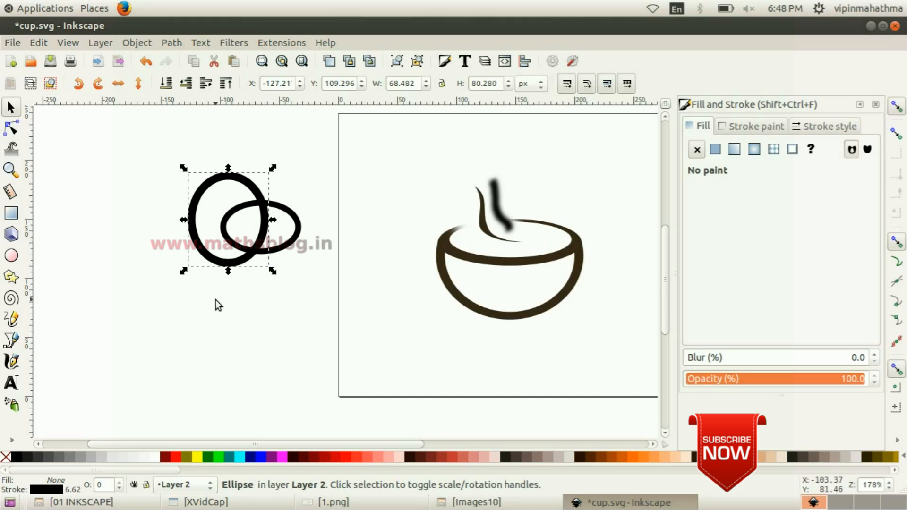
Subtract the taller ellipse from the wide ellipse with the Difference path operation to form the handle shape
key("shift")
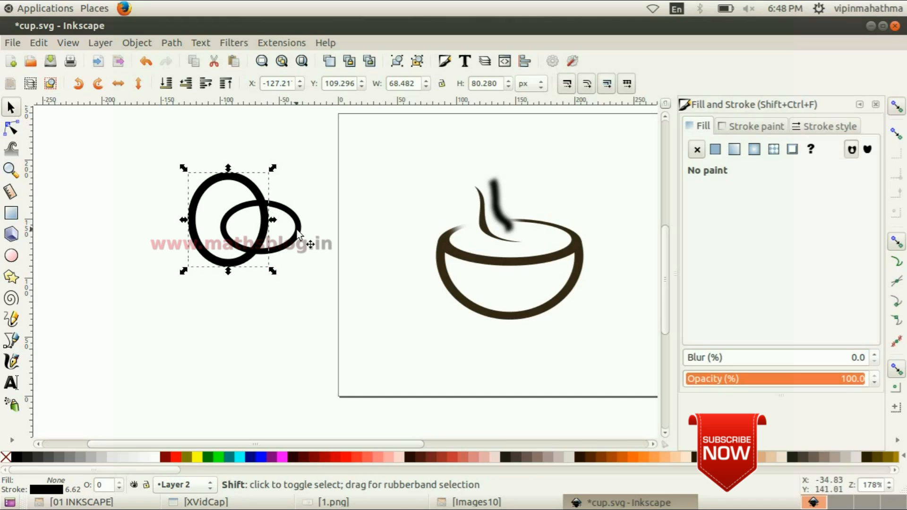
left_click(291, 232, "shift")
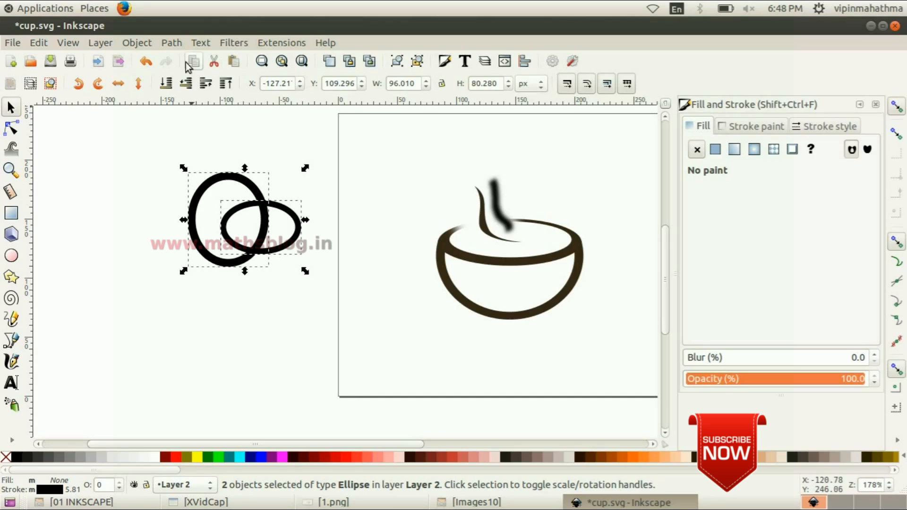
left_click(172, 44)
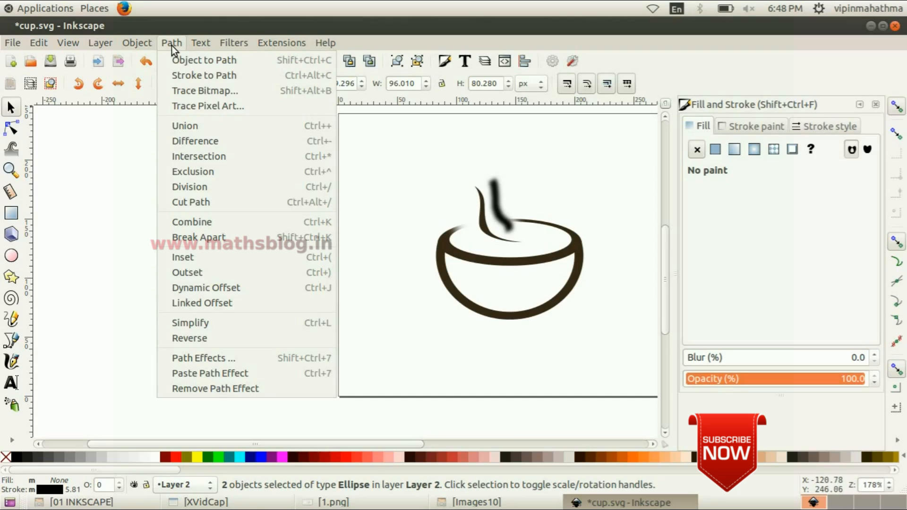
left_click(231, 138)
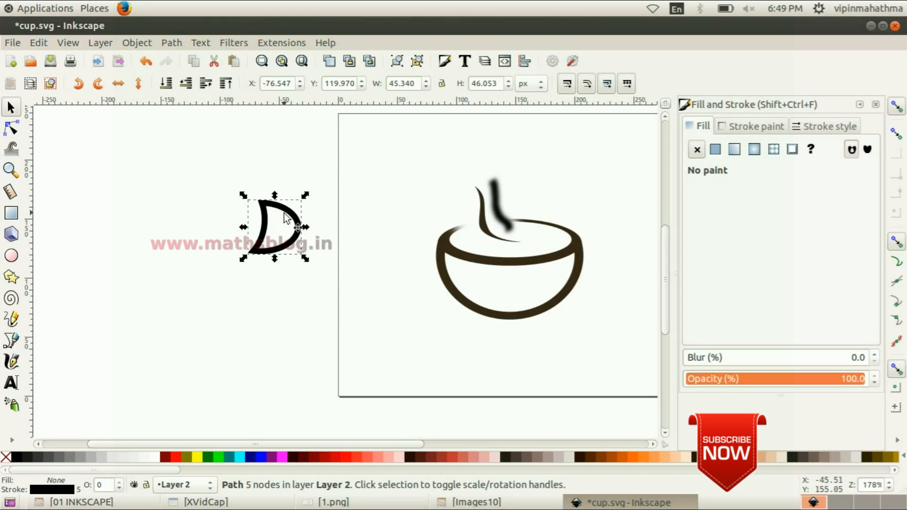
Place the handle shape against the cup's right side, lower it to the bottom of the stacking order and deselect it
left_click_drag(289, 213, 602, 253)
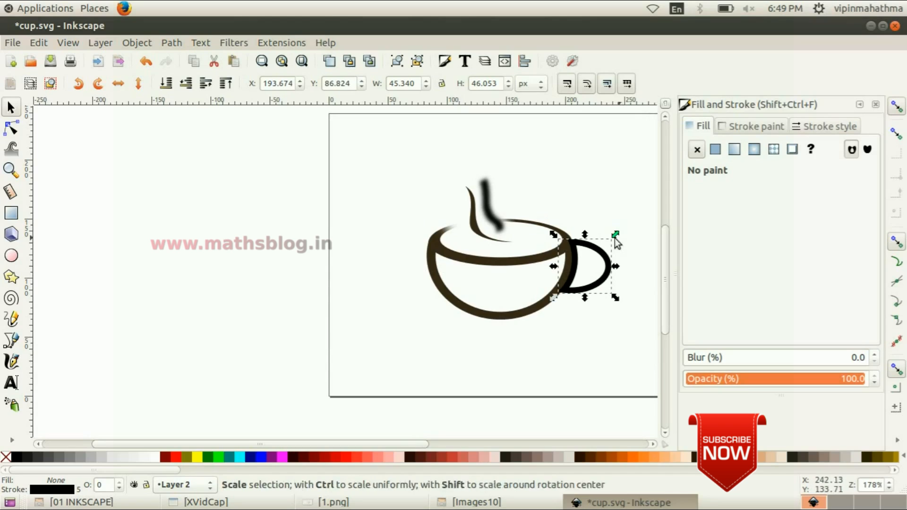
left_click_drag(594, 251, 594, 250)
left_click(137, 43)
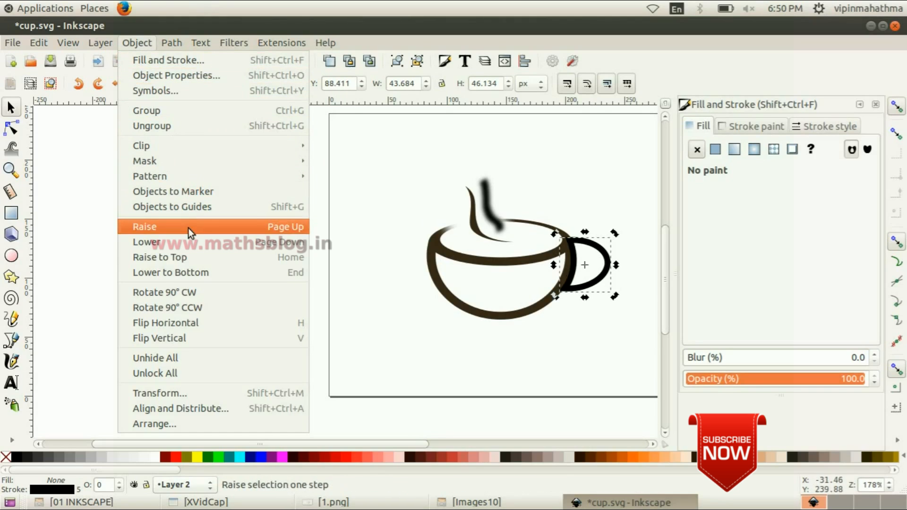
left_click(184, 245)
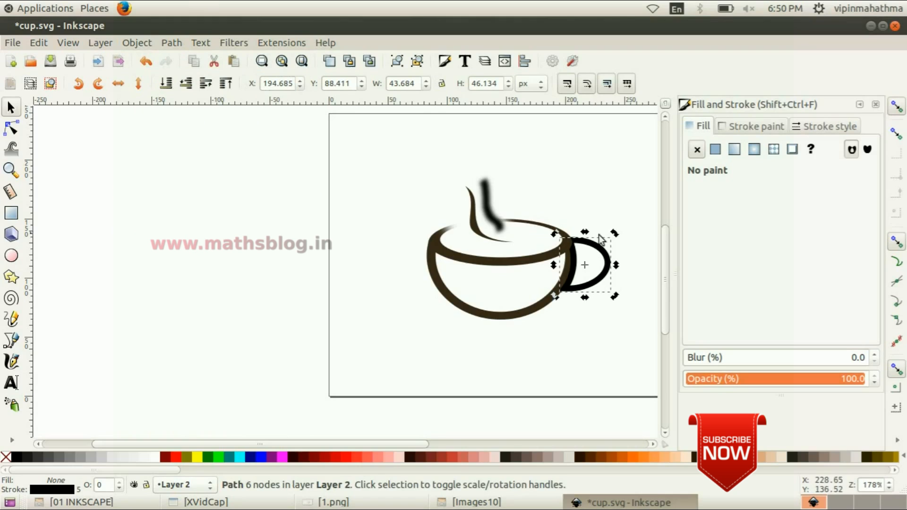
left_click(129, 42)
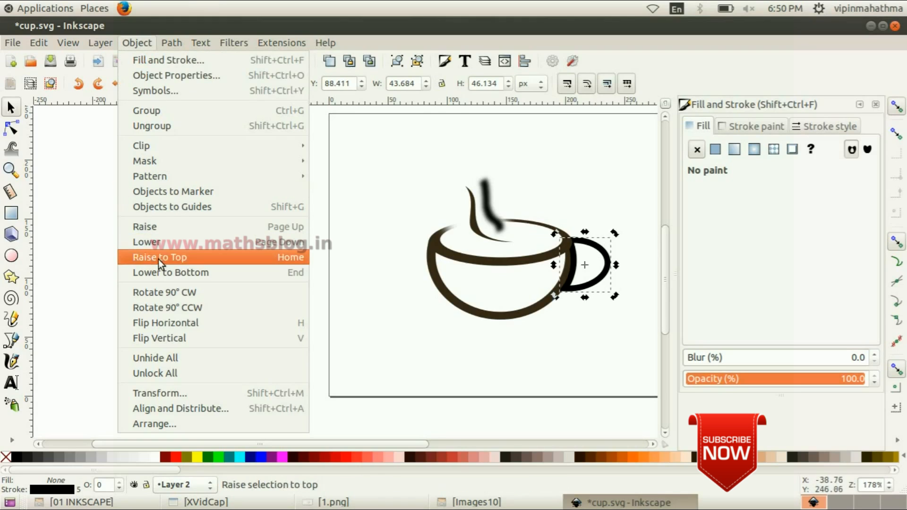
left_click(209, 273)
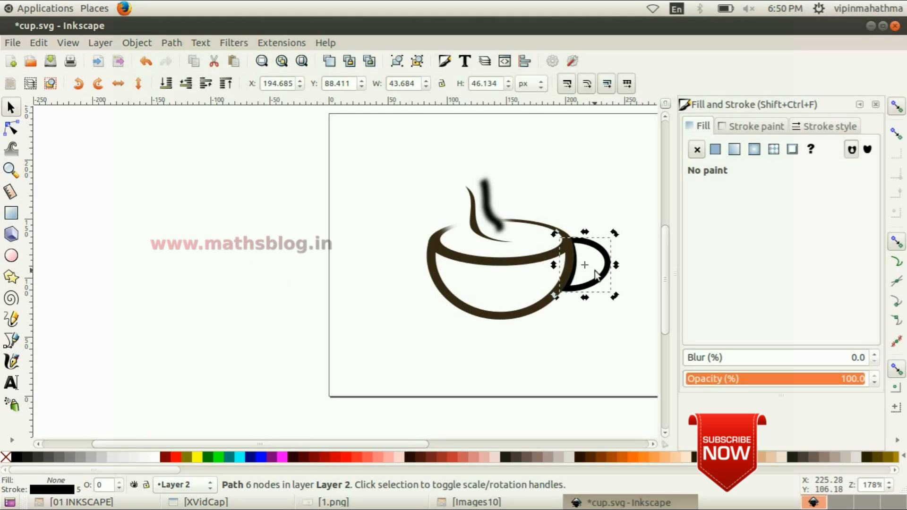
left_click(594, 285)
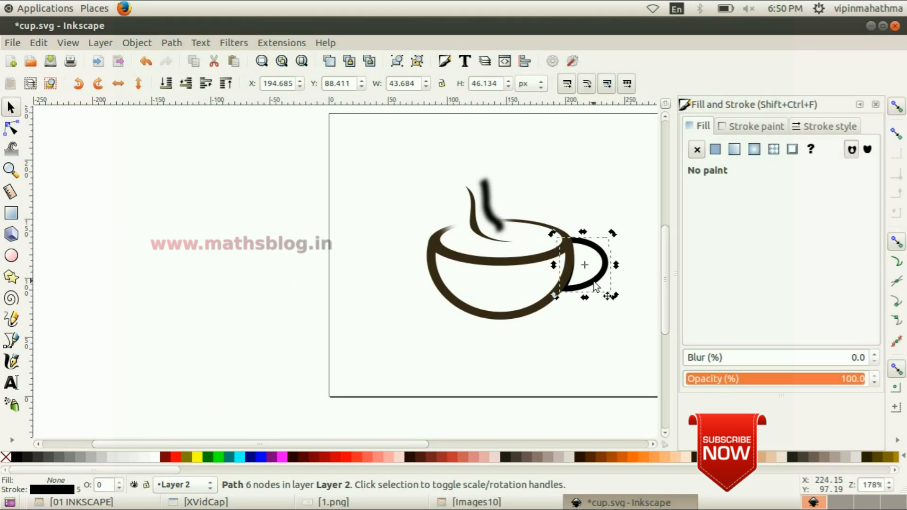
left_click(585, 406)
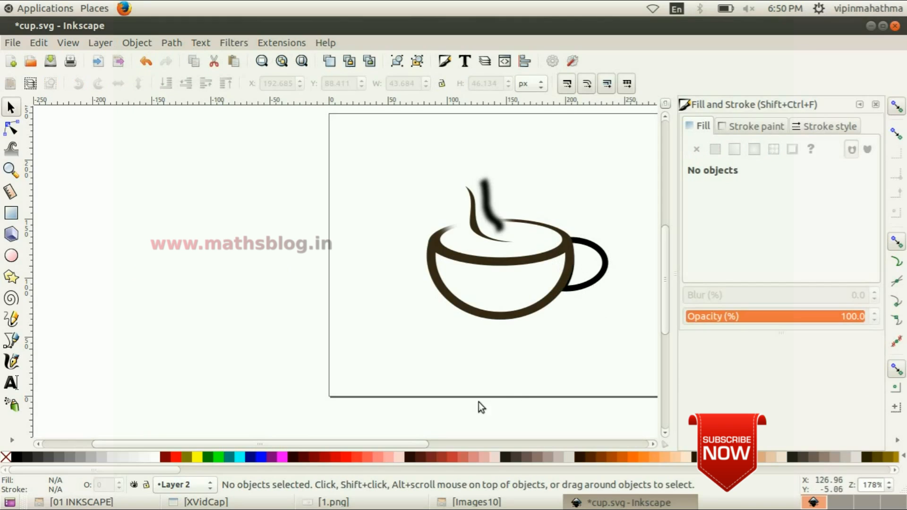
Check reference image 1.png and draw a wide, flat ellipse about 160 × 37 px just below the cup for the saucer
left_click(331, 502)
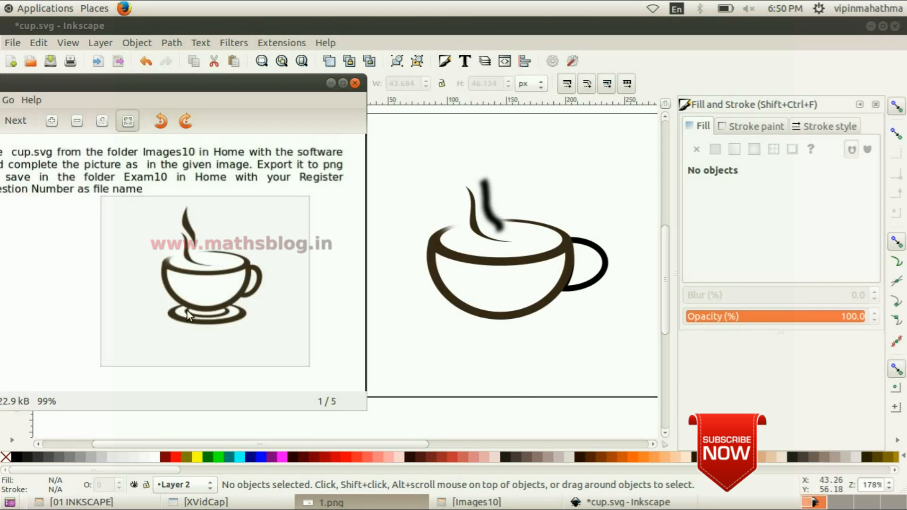
left_click(415, 22)
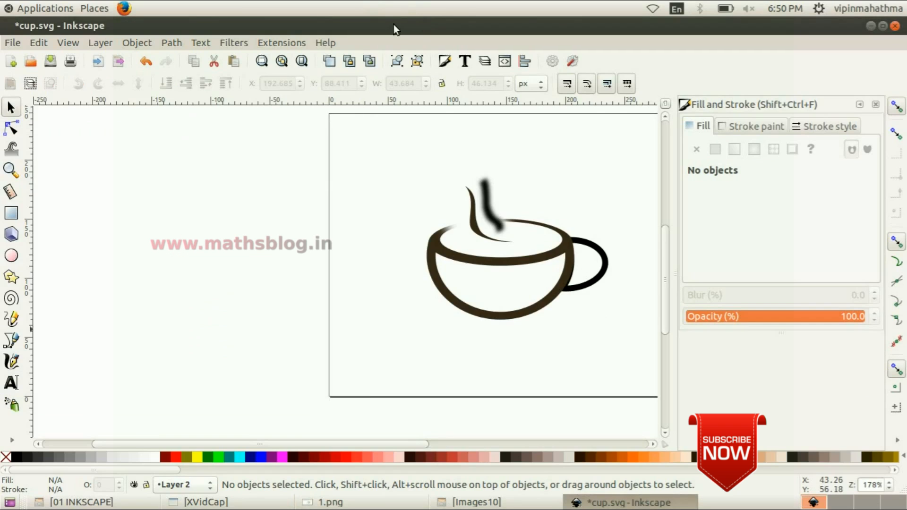
left_click(11, 256)
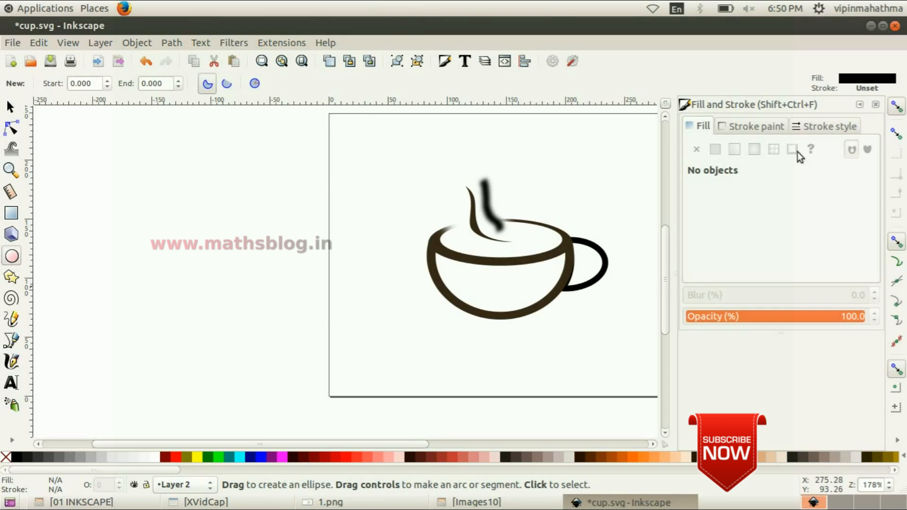
mouse_move(414, 320)
left_mouse_down()
mouse_move(505, 355)
mouse_move(598, 360)
left_mouse_up()
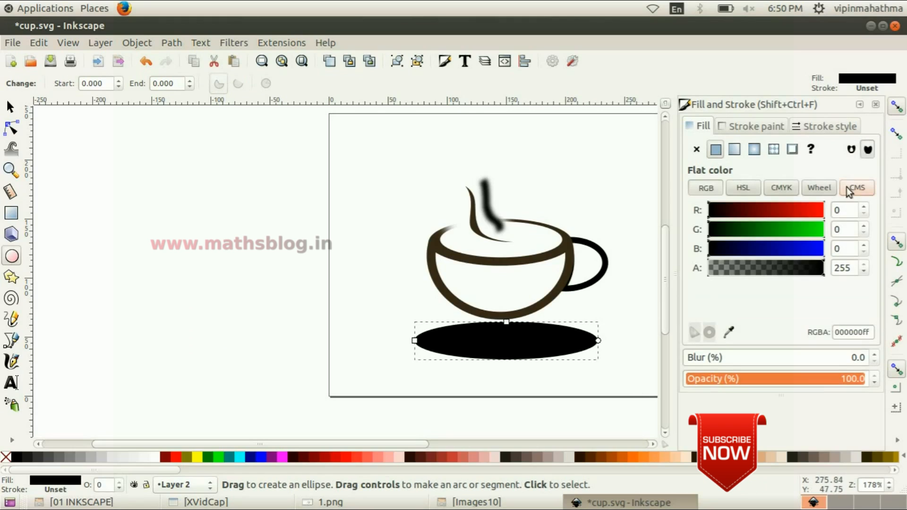
Remove the saucer ellipse's fill and give it a flat black stroke 5 px wide
left_click(697, 150)
left_click(751, 128)
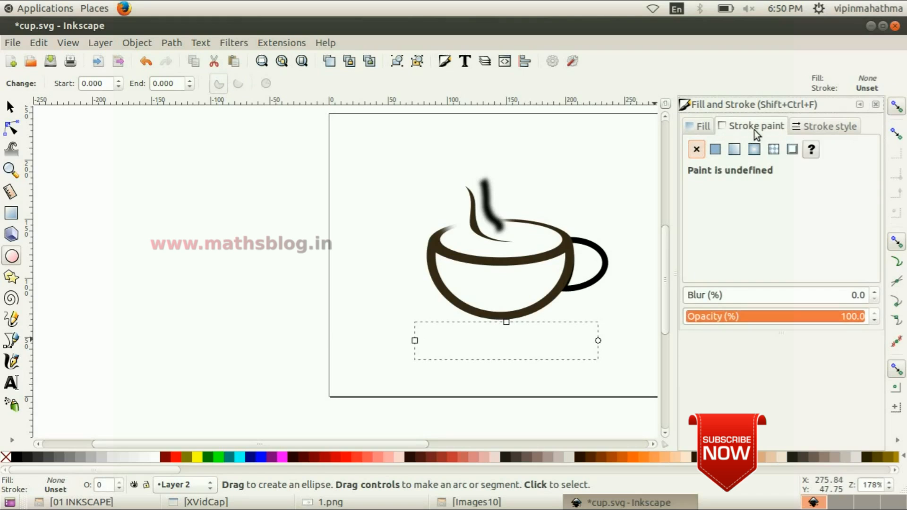
left_click(825, 126)
left_click(747, 129)
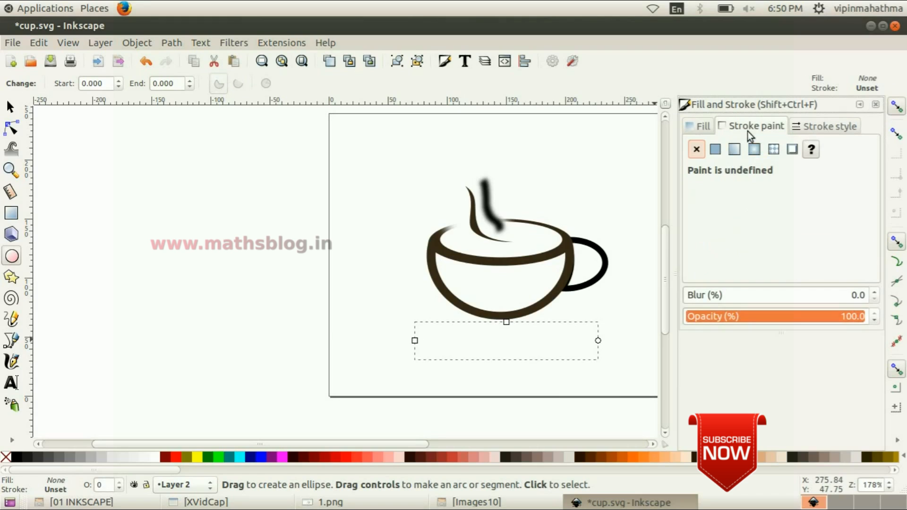
left_click(715, 150)
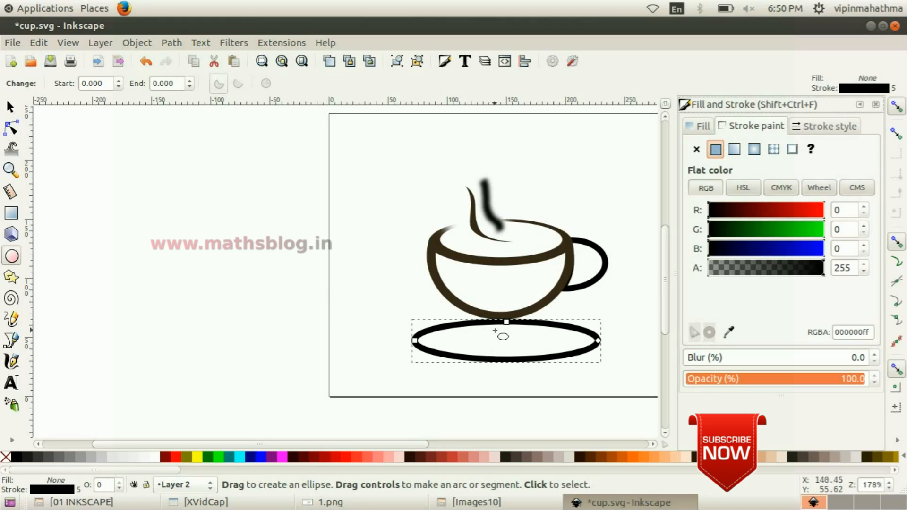
Following reference image 1.png, move the saucer ellipse up over the cup's base and resize it to about 147 × 29 px
left_click(11, 109)
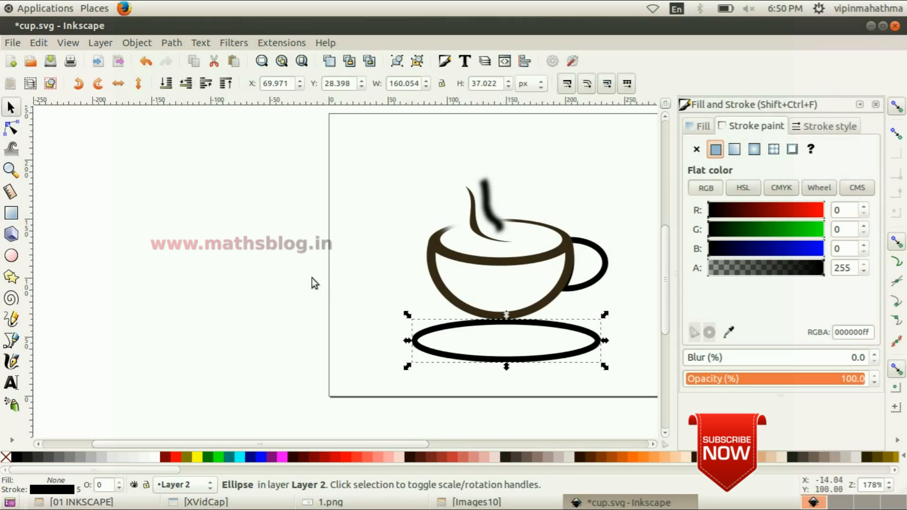
mouse_move(481, 323)
left_mouse_down()
mouse_move(472, 297)
mouse_move(470, 314)
left_mouse_up()
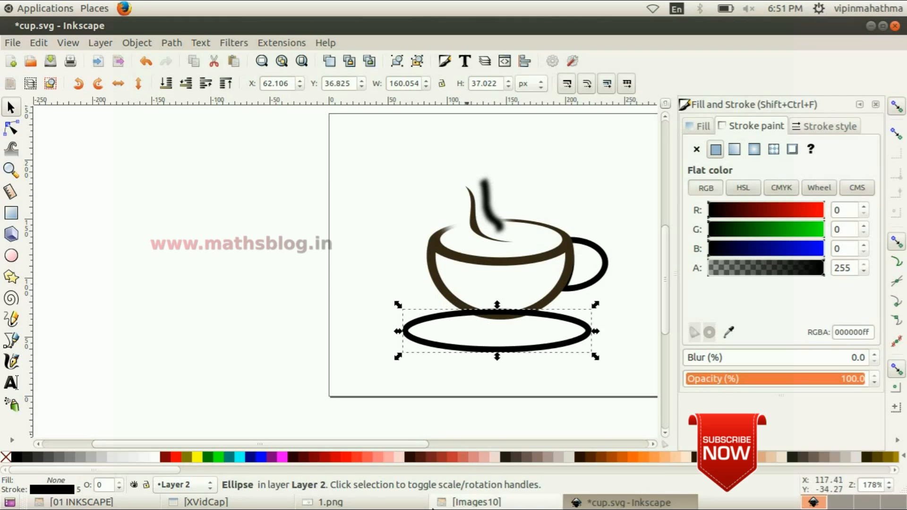
left_click(326, 502)
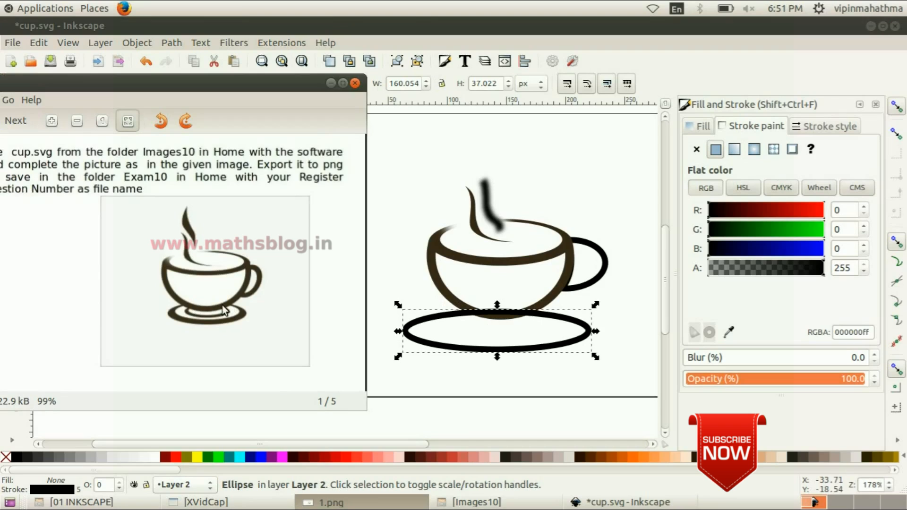
left_click(559, 31)
left_click_drag(538, 320, 540, 315)
left_click_drag(499, 355, 500, 341)
left_click_drag(398, 322, 408, 322)
left_click_drag(596, 324, 590, 319)
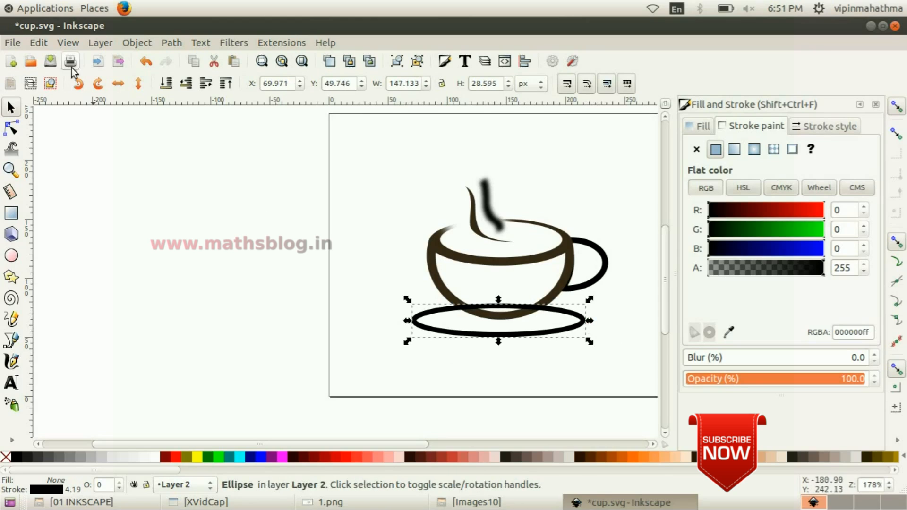
Duplicate the saucer ellipse and shrink the copy to about 97 × 17 px inside it as the saucer's inner ring
left_click(38, 43)
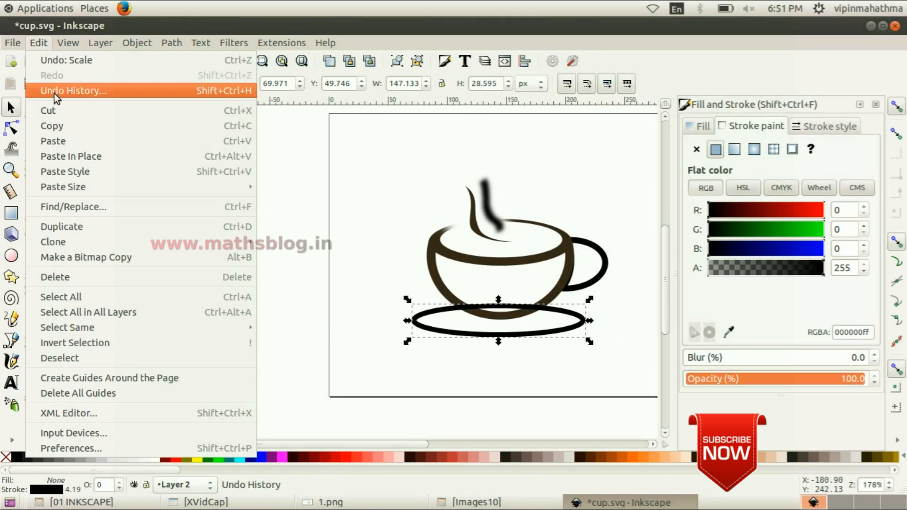
left_click(71, 228)
left_click_drag(409, 321, 438, 321)
left_click_drag(589, 321, 564, 322)
left_click_drag(501, 340, 498, 335)
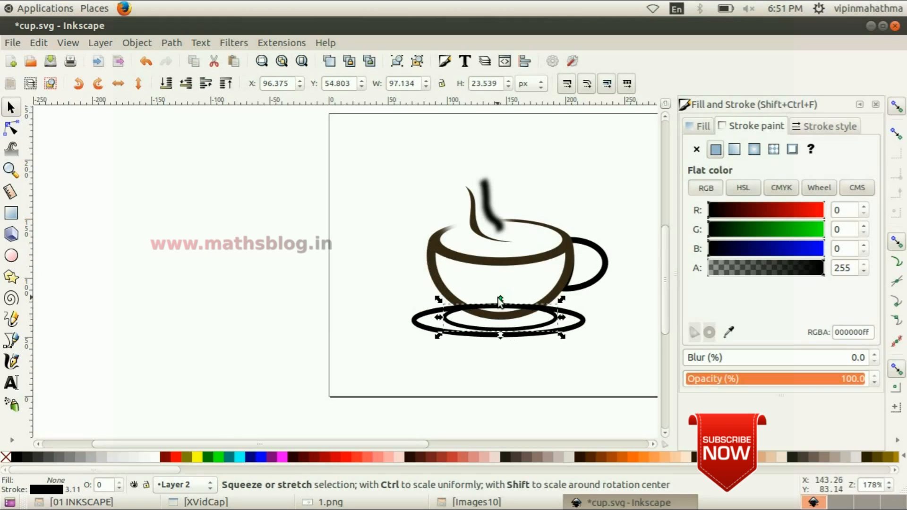
left_click_drag(499, 302, 500, 307)
left_click(551, 367)
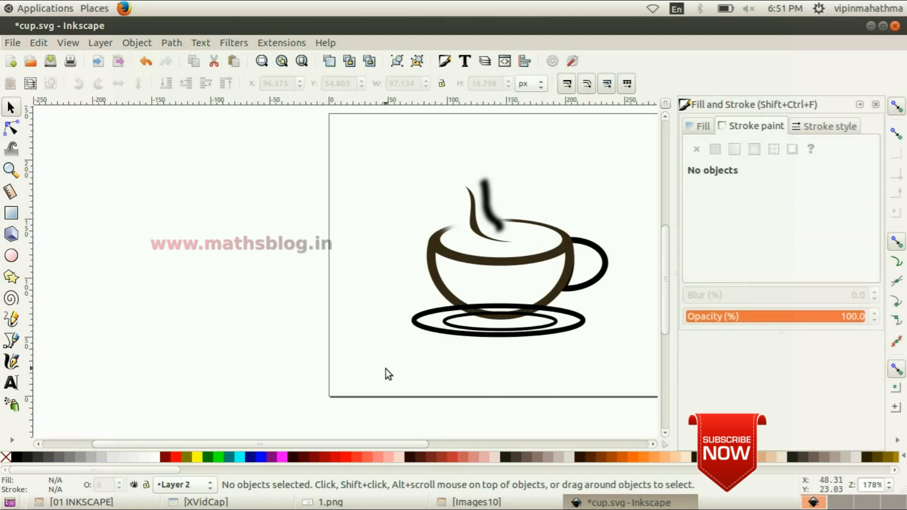
Select both saucer ellipses together, lower them to the bottom of the stacking order behind the cup and deselect them
left_click(574, 317)
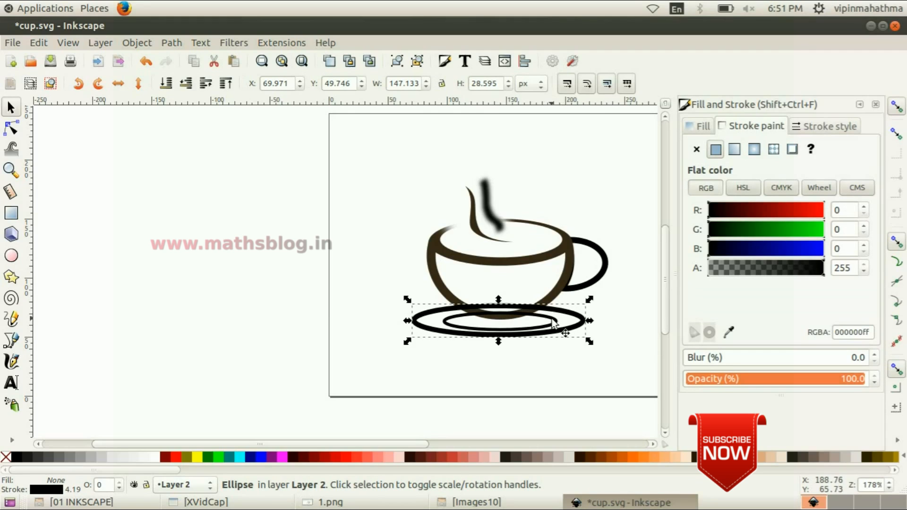
left_click(553, 322, "shift")
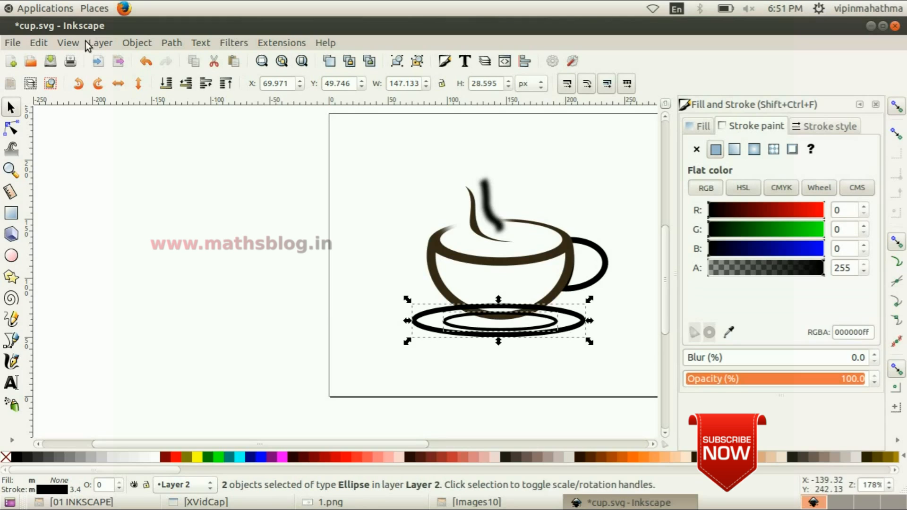
left_click(142, 43)
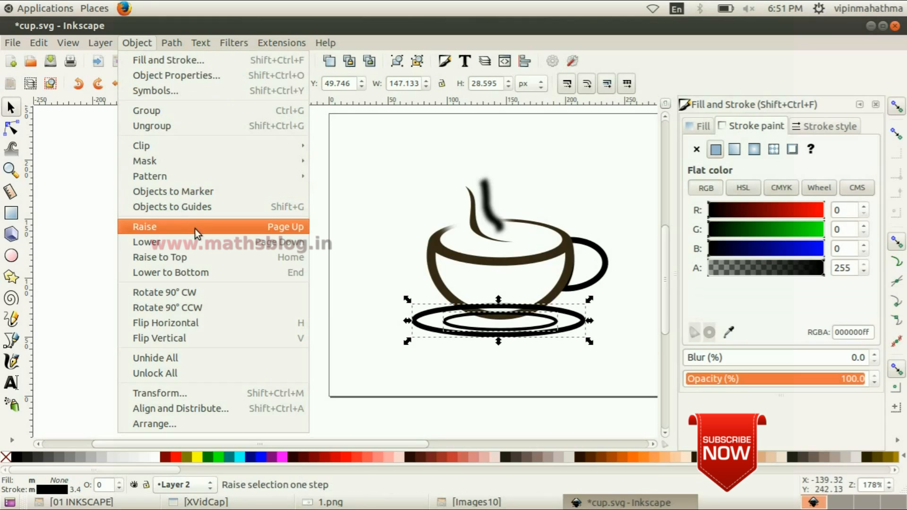
left_click(213, 272)
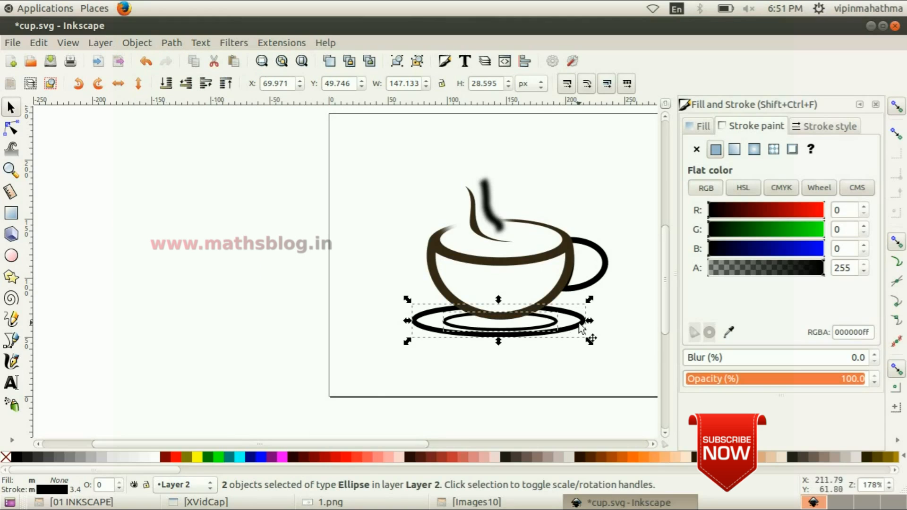
left_click(543, 379)
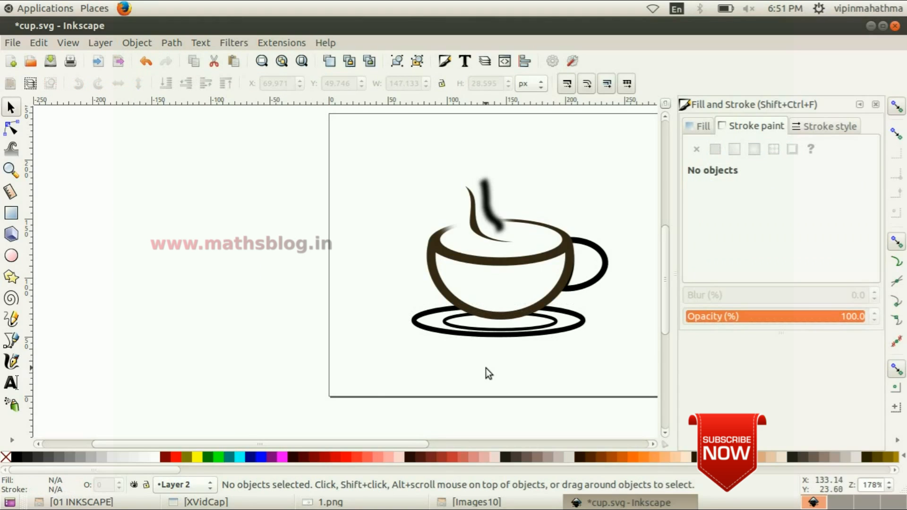